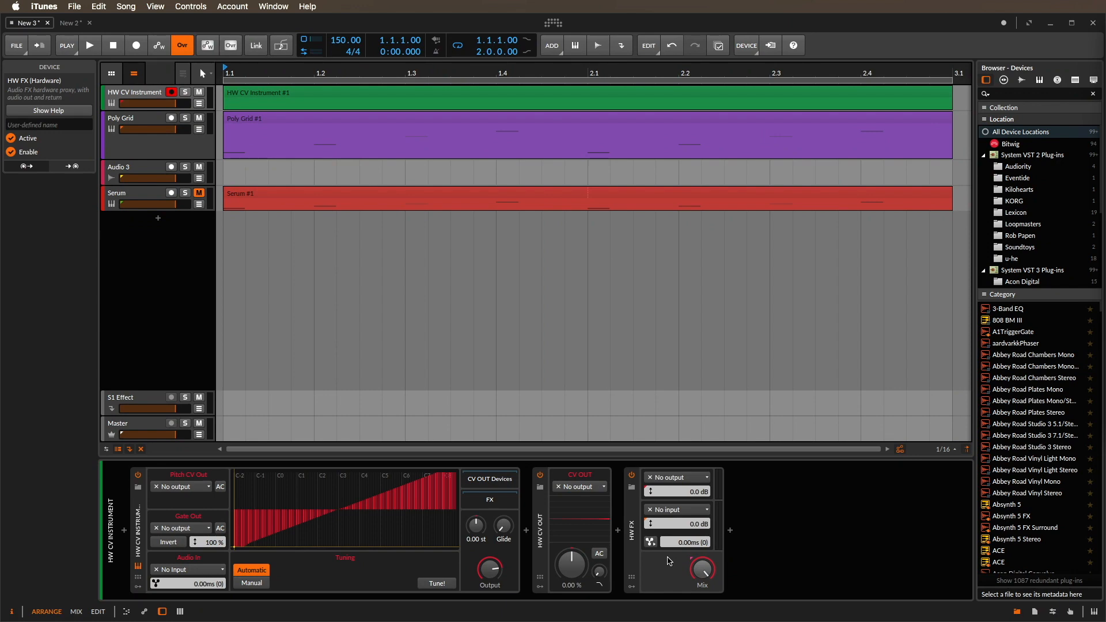
Switch to VCV Rack and add a four-in, four-out JACK module directly beside the Plateau reverb.
mouse_move(567, 620)
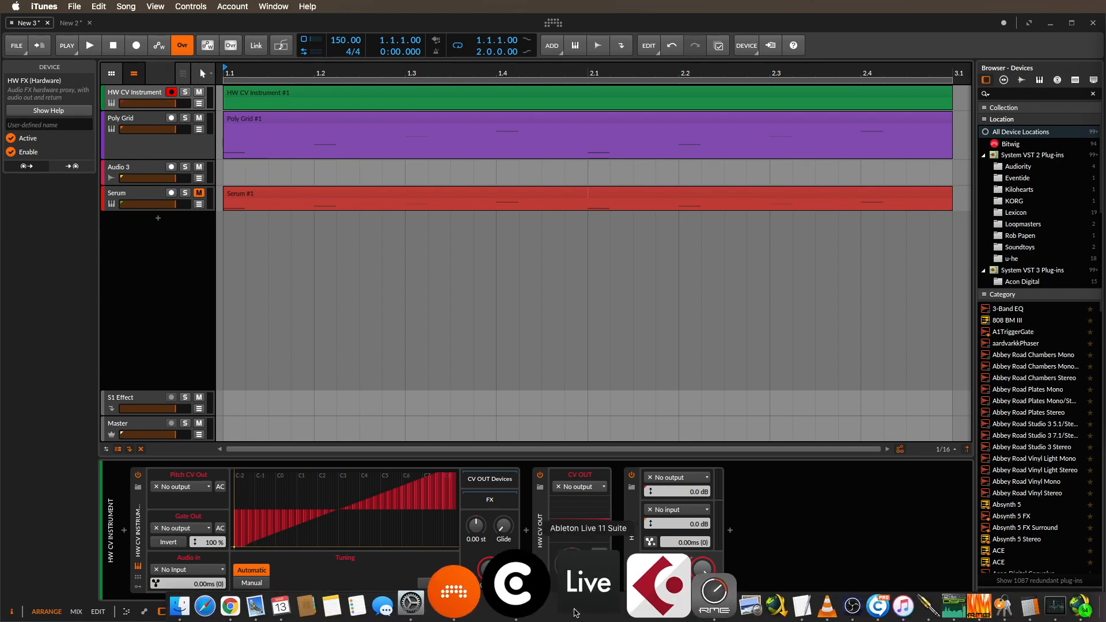
left_click(559, 599)
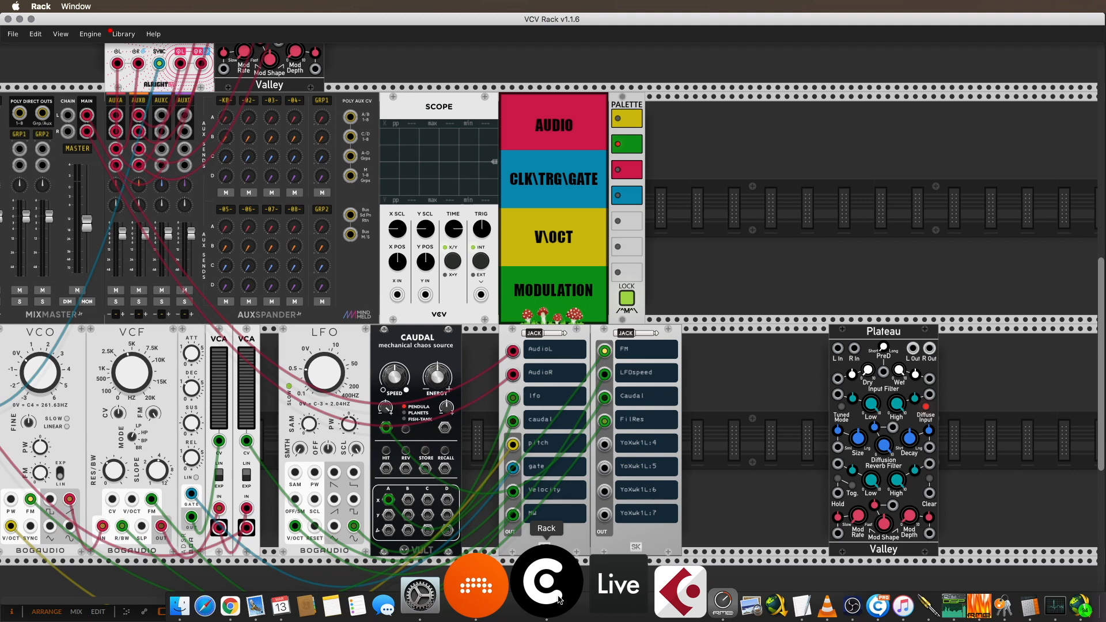
right_click(797, 354)
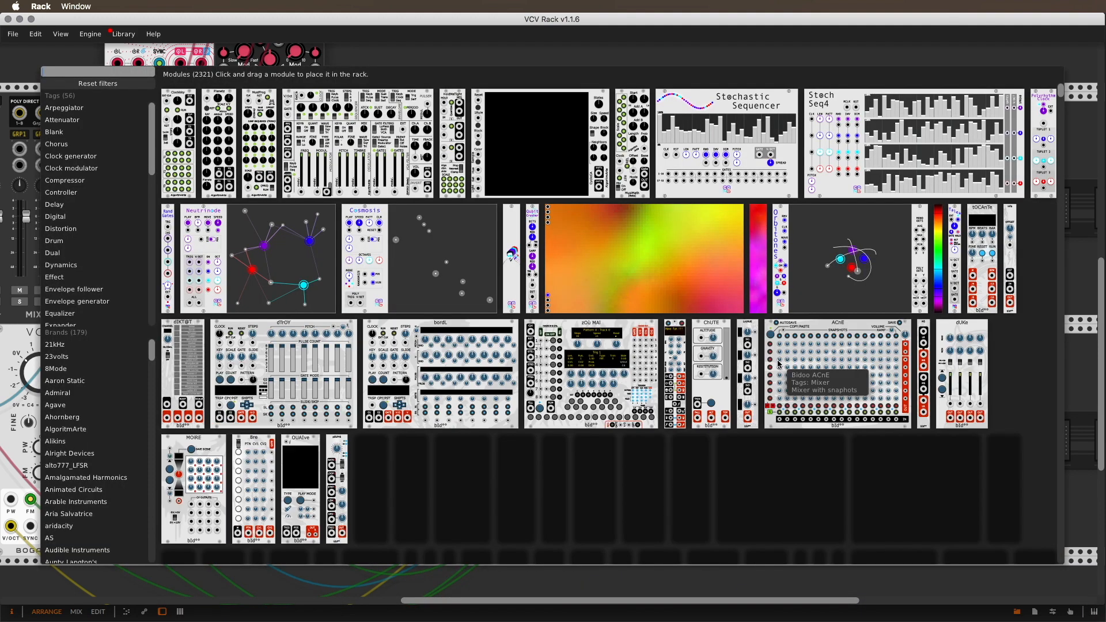
type("jack")
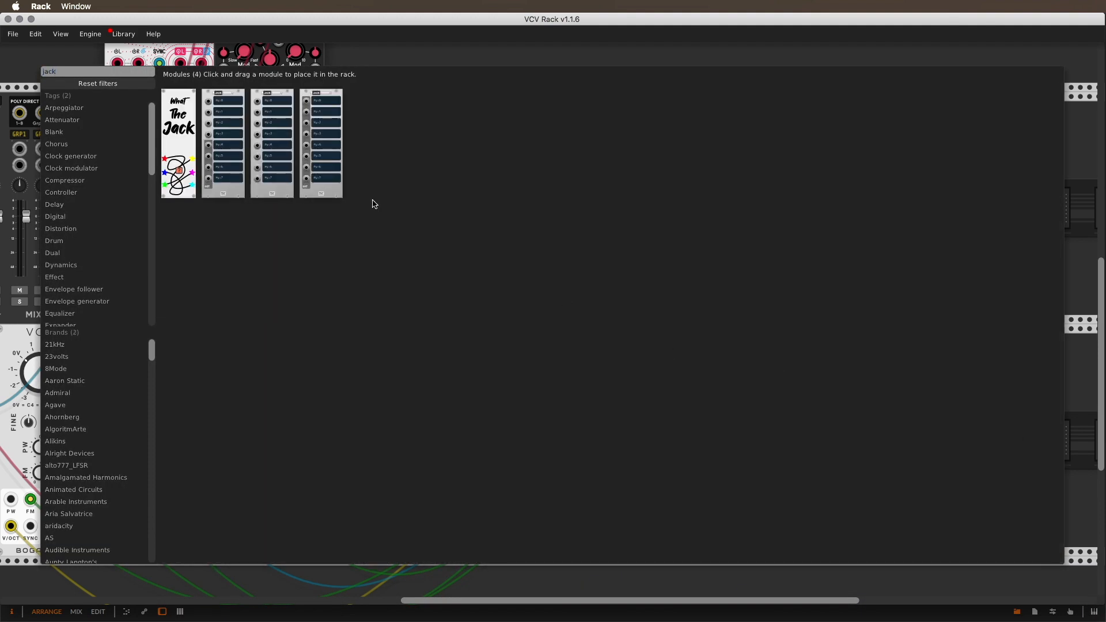
left_click(225, 126)
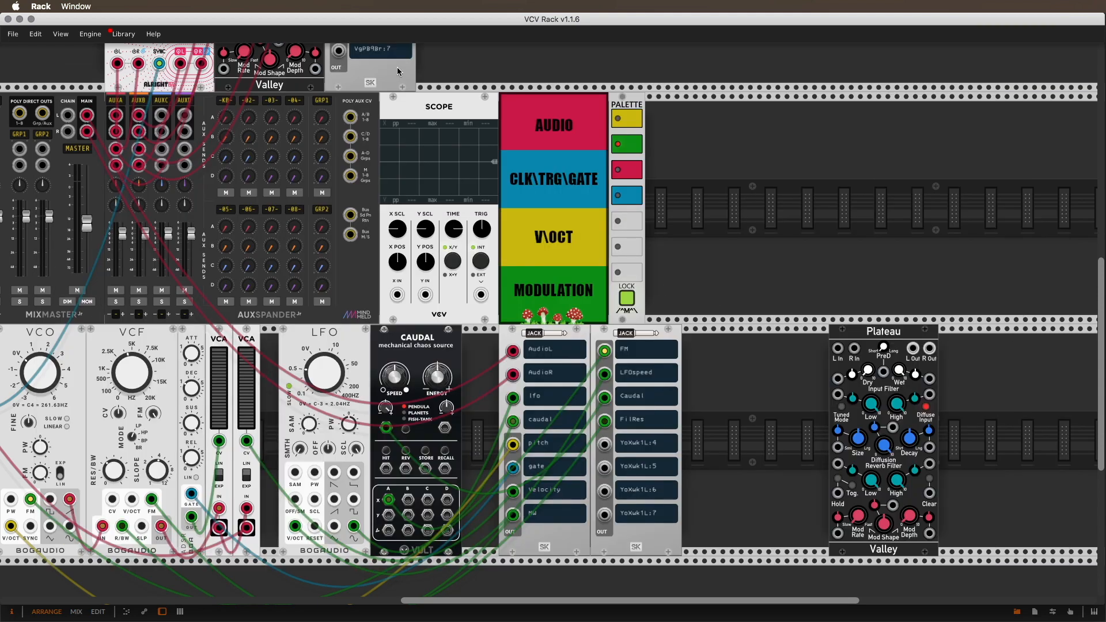
left_click_drag(398, 72, 817, 485)
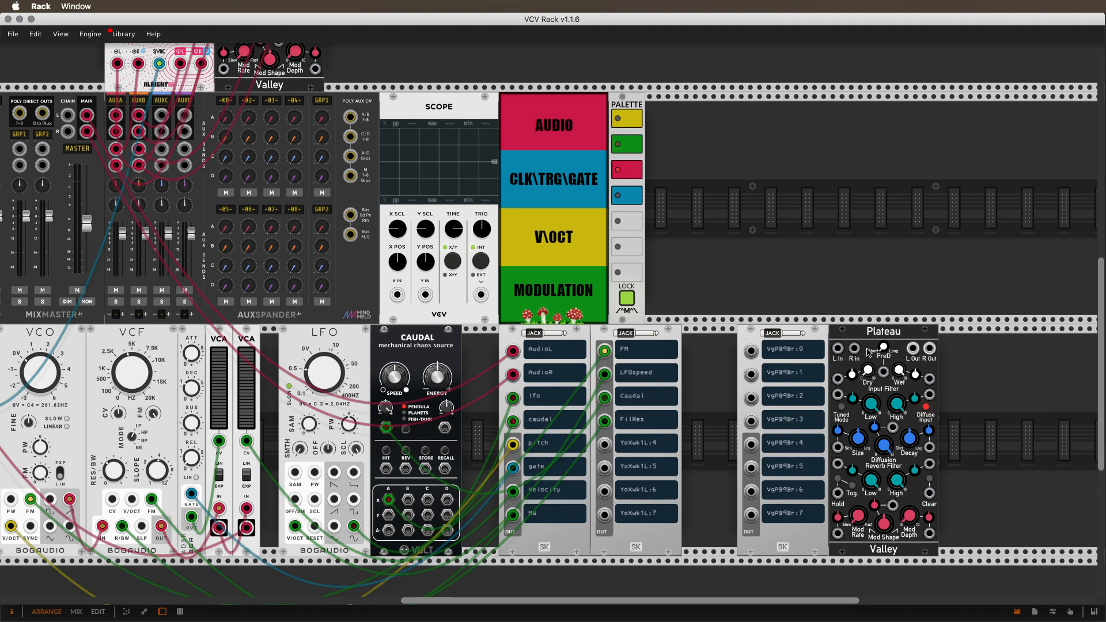
Patch the new JACK module's ports 4 and 5 to Plateau's L/R inputs, and Plateau's L/R outputs to ports 0 and 1.
left_click_drag(838, 349, 751, 445)
left_click_drag(751, 468, 751, 351)
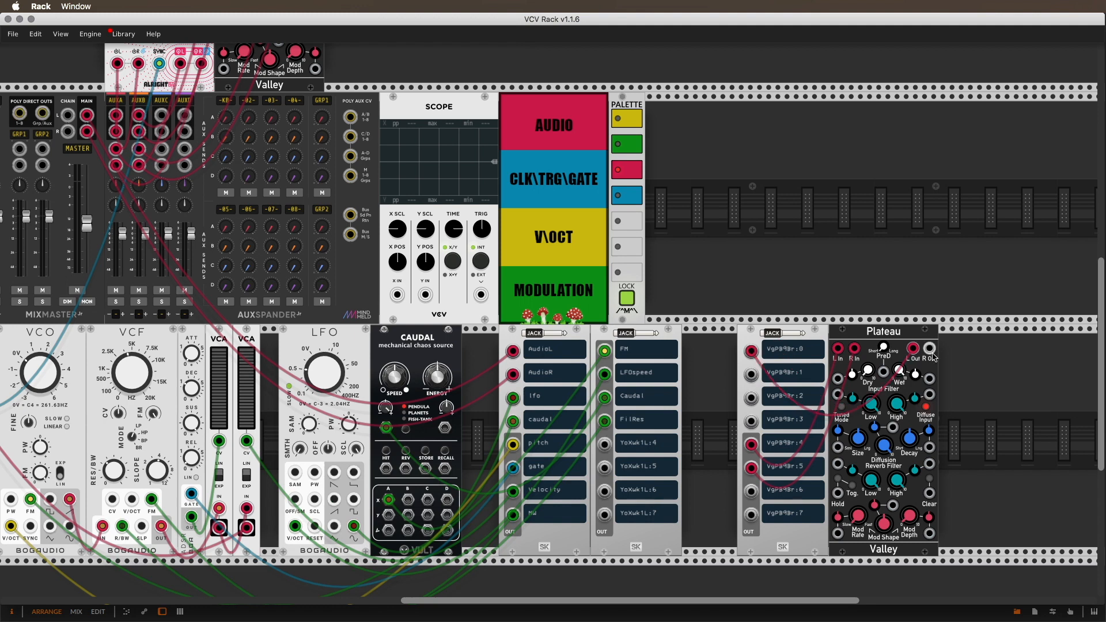
left_click_drag(929, 349, 751, 374)
Name the new JACK module's ports 4 and 5 sendL and sendR, and ports 0 and 1 returnL and returnR.
left_click_drag(802, 444, 723, 437)
type("send")
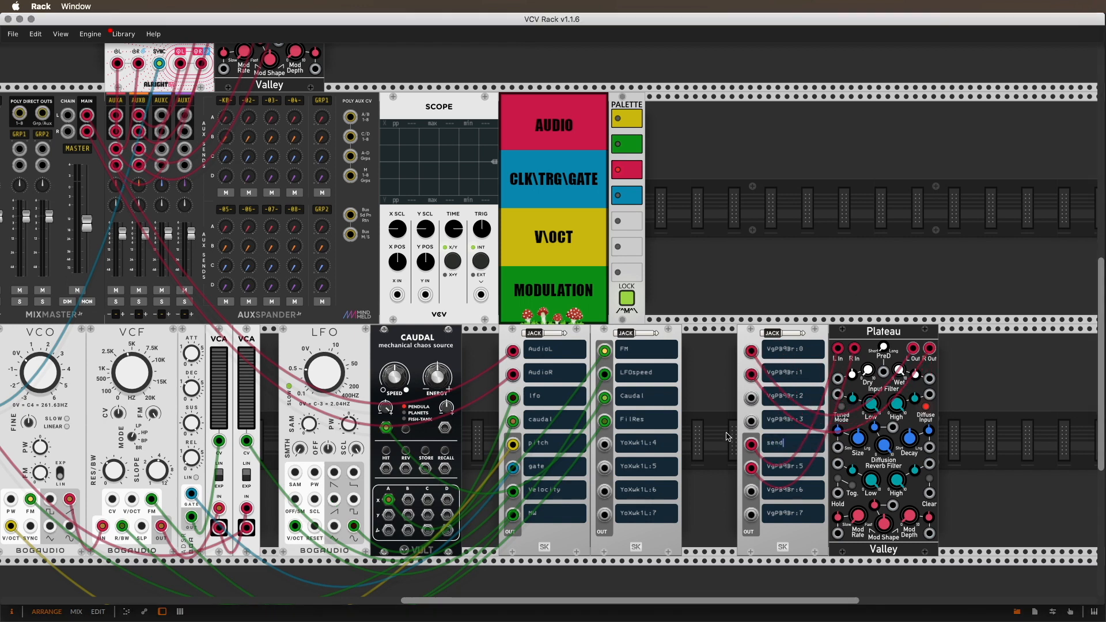
type("L")
left_click_drag(818, 465, 729, 459)
type("sendR")
left_click_drag(813, 350, 729, 344)
type("VrturnL")
left_click_drag(817, 372, 722, 373)
type("returnR")
Switch to Bitwig Studio and open its audio settings.
key("super+Tab")
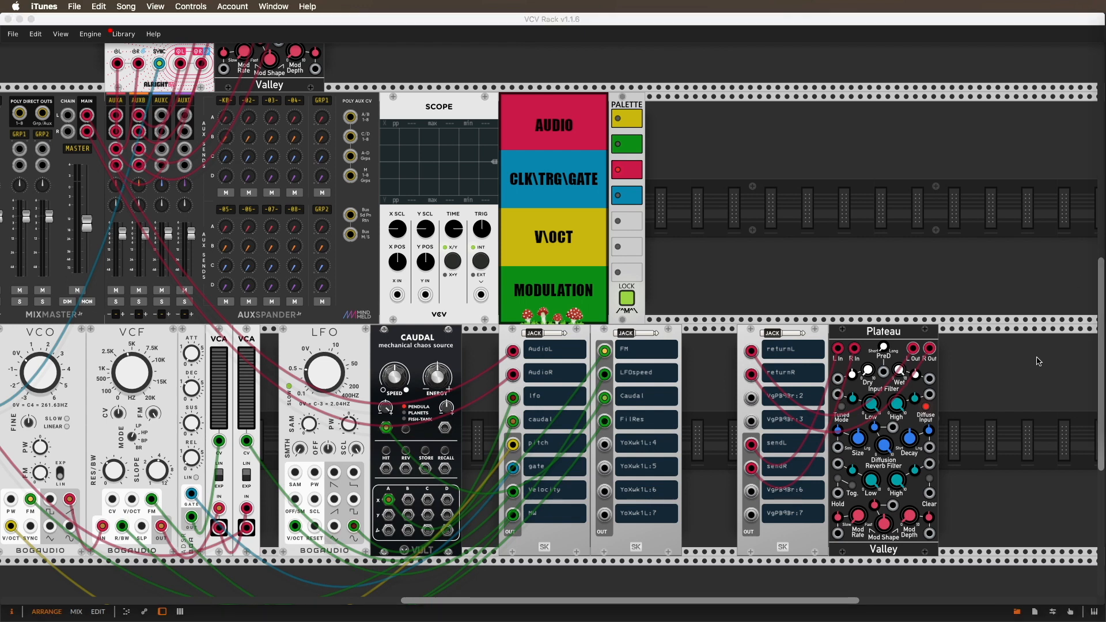
mouse_move(599, 621)
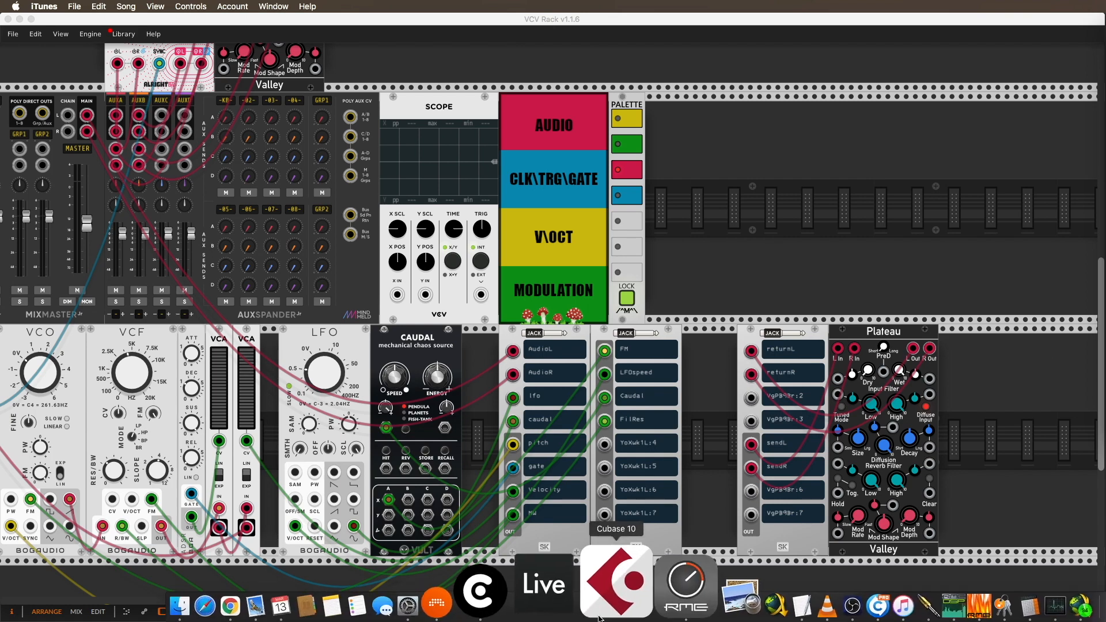
left_click(532, 604)
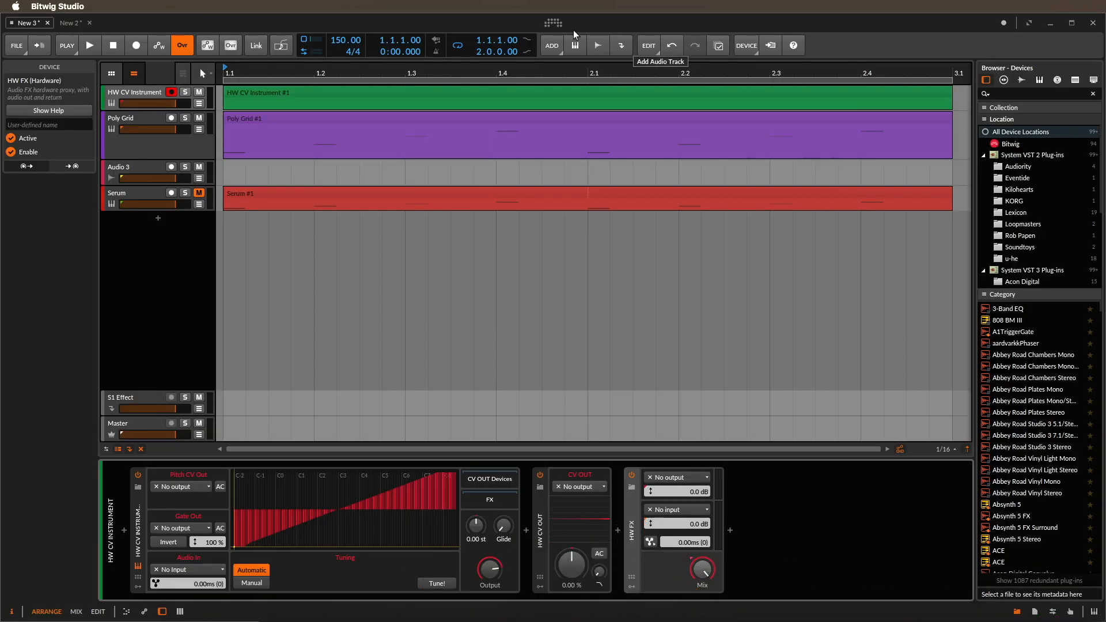
left_click(553, 23)
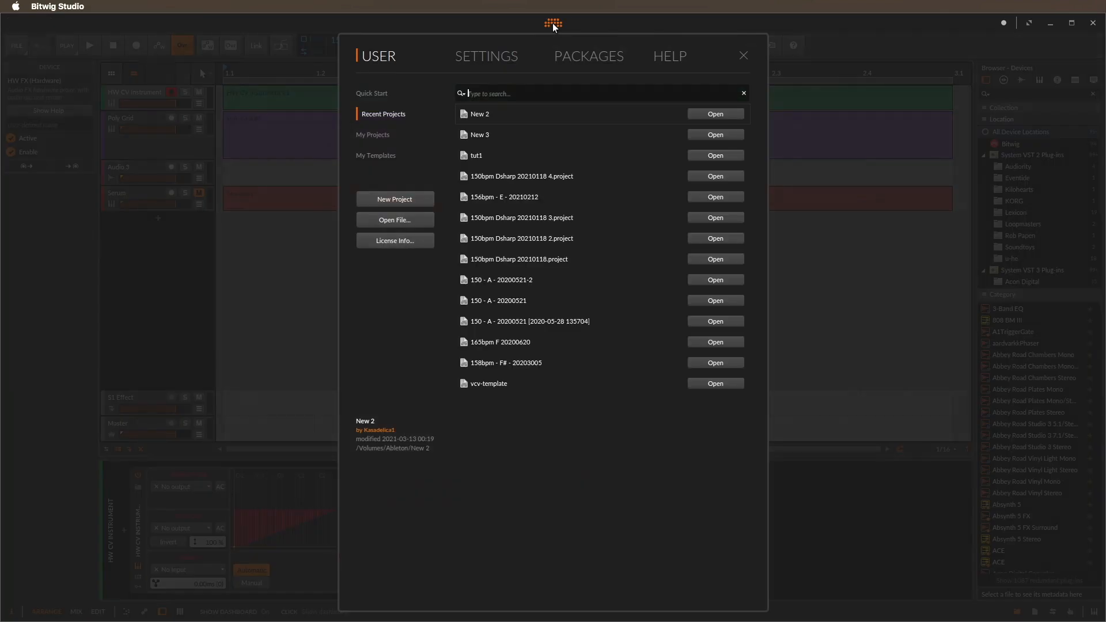
left_click(493, 54)
left_click(399, 135)
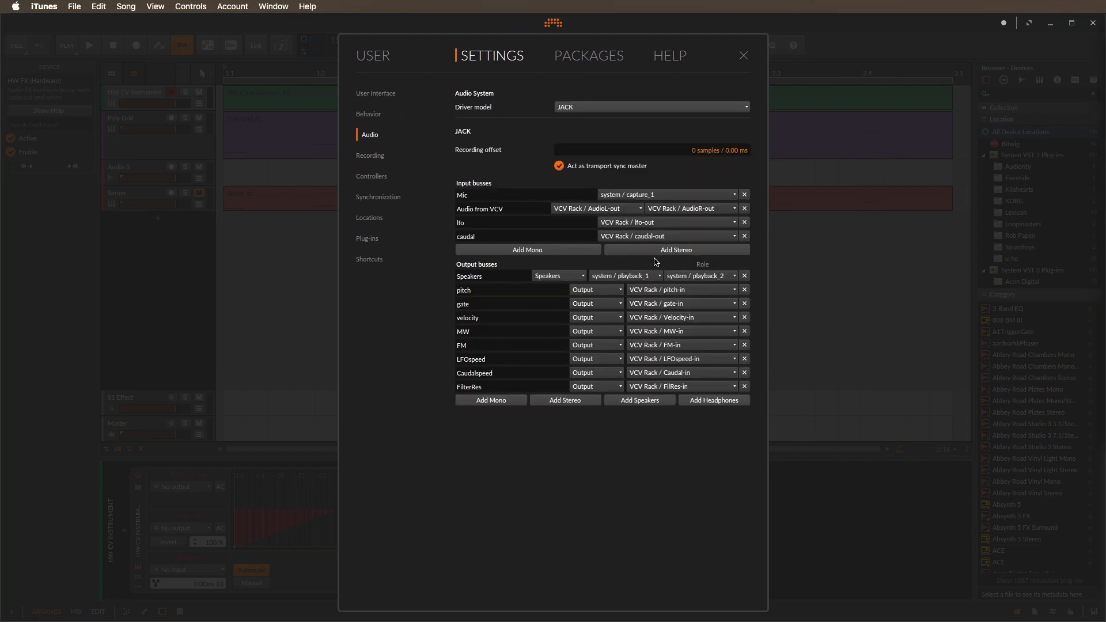
Add a stereo input bus named Return, fed by VCV Rack's returnL-out and returnR-out.
left_click(656, 252)
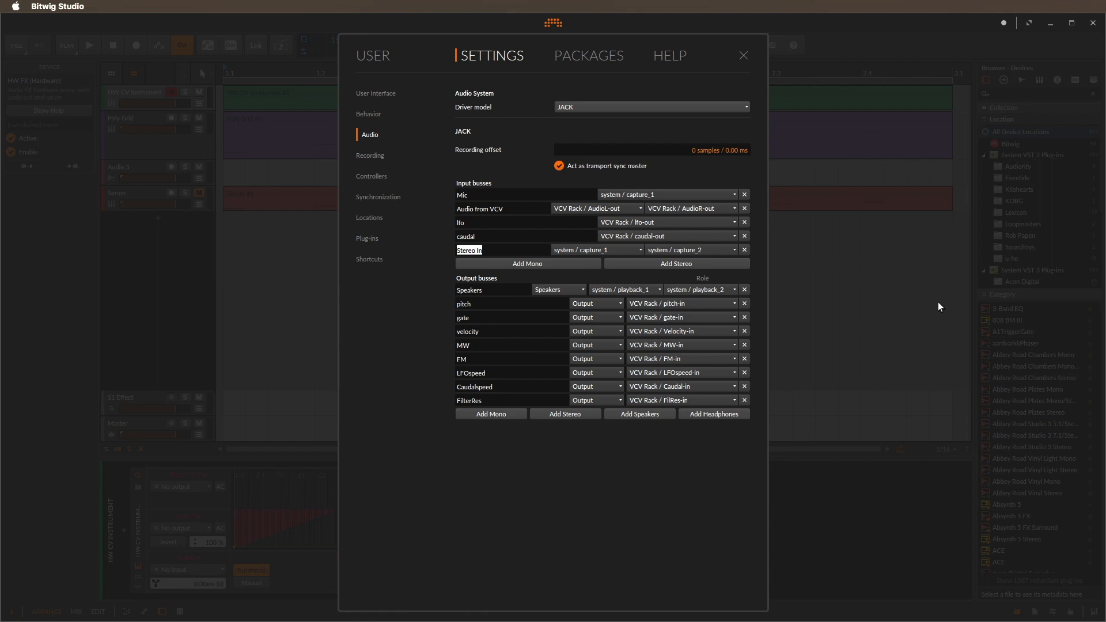
type("Return")
left_click(596, 250)
mouse_move(613, 295)
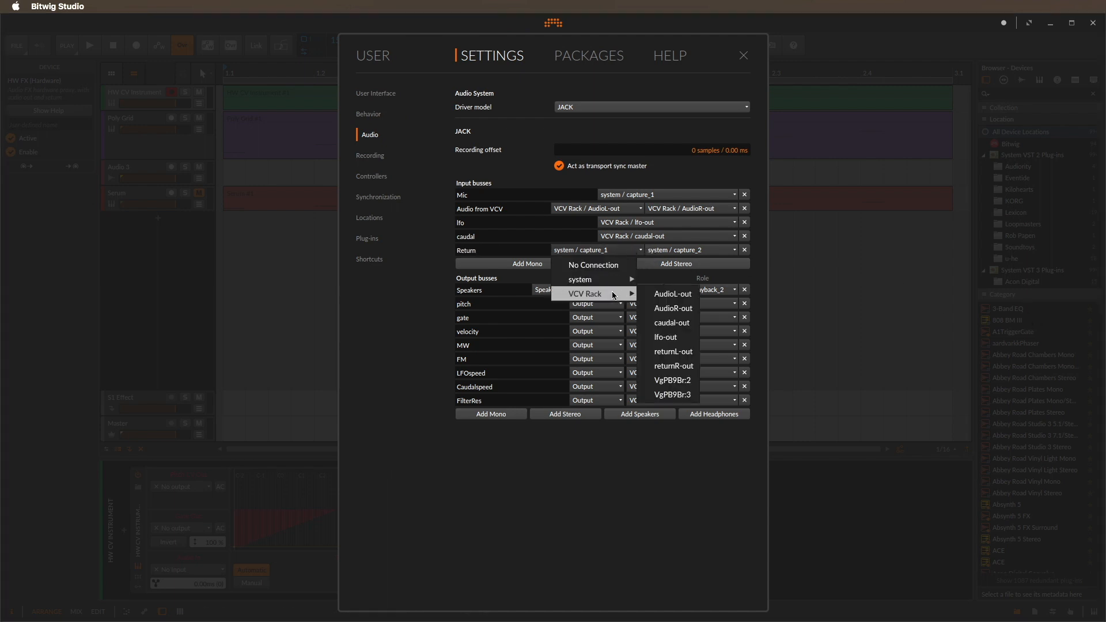
left_click(672, 351)
left_click(688, 250)
mouse_move(691, 295)
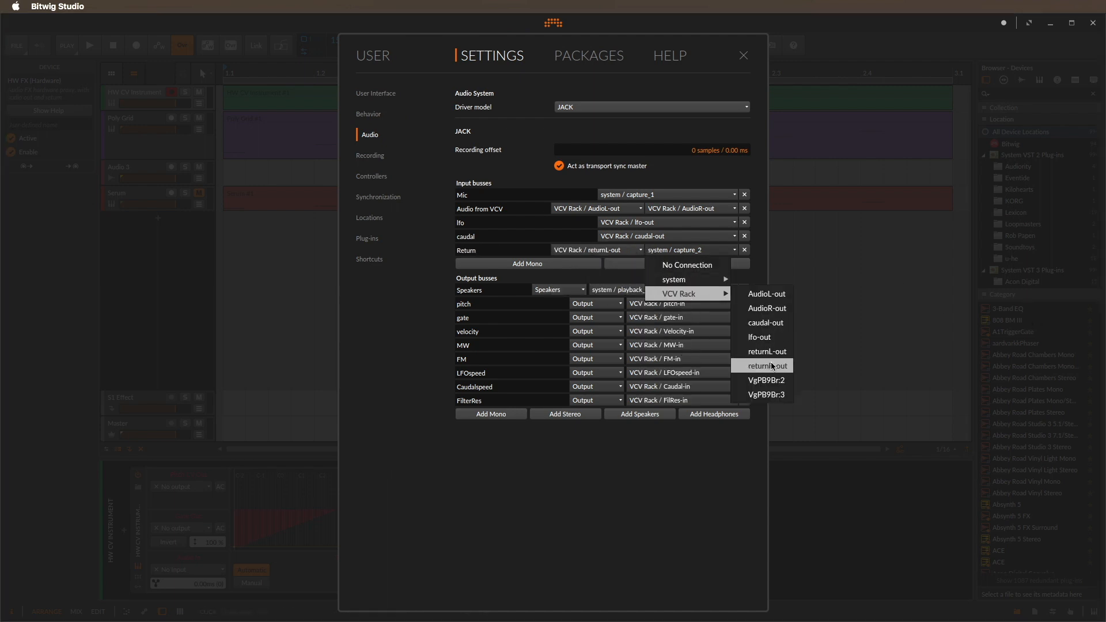
left_click(769, 366)
Add a stereo output bus named Send, routed to VCV Rack's sendL-in and sendR-in.
left_click(576, 415)
double_click(473, 415)
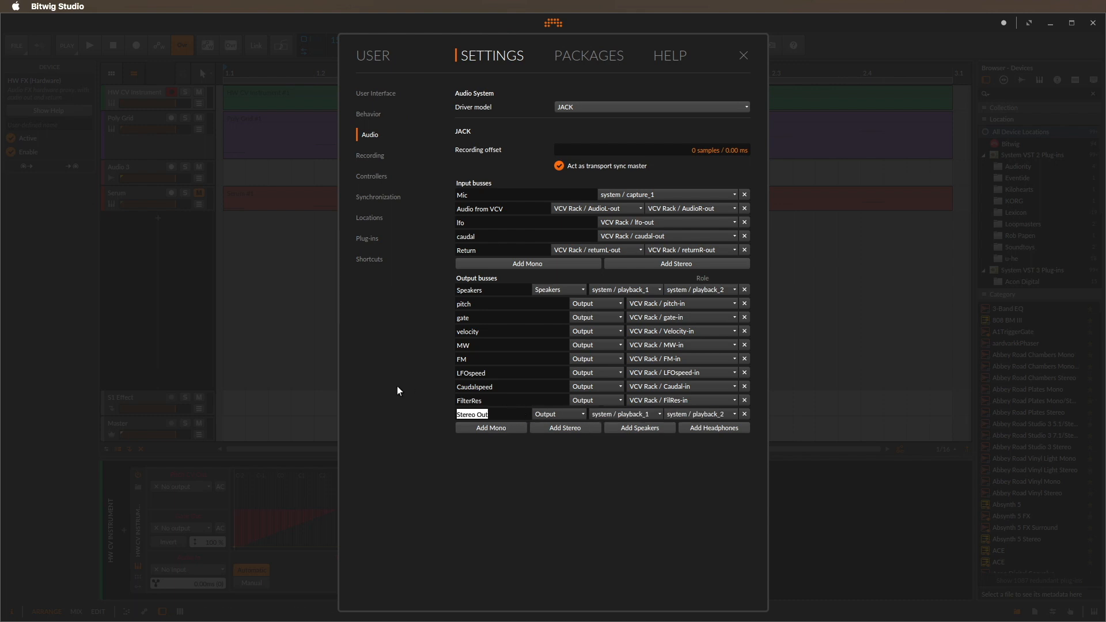
type("Send")
left_click(633, 414)
mouse_move(627, 457)
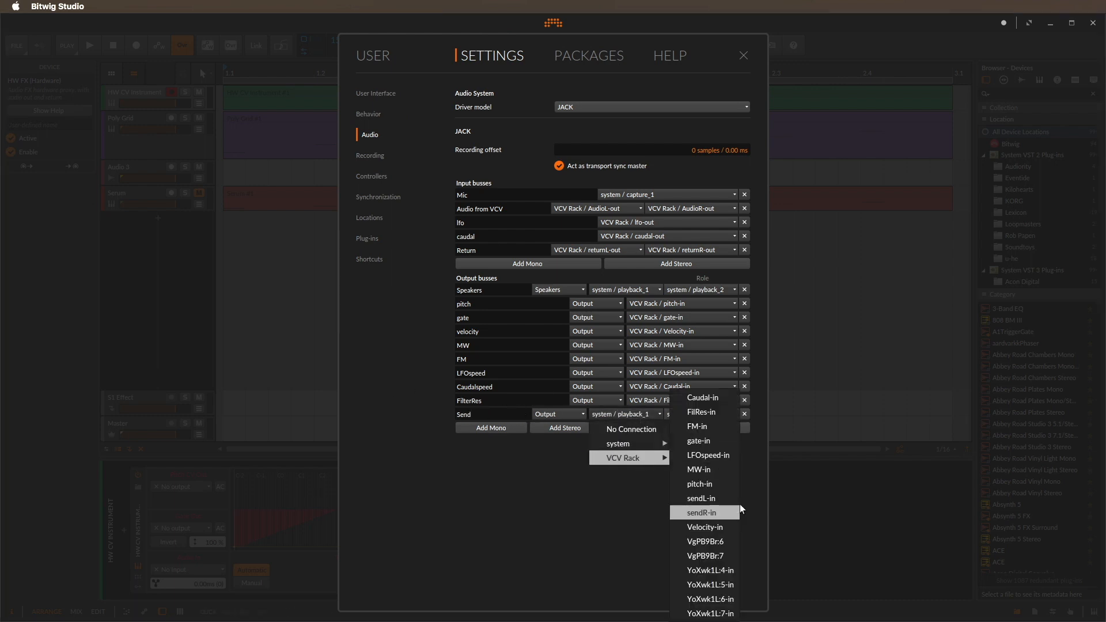
left_click(726, 499)
left_click(714, 414)
mouse_move(711, 459)
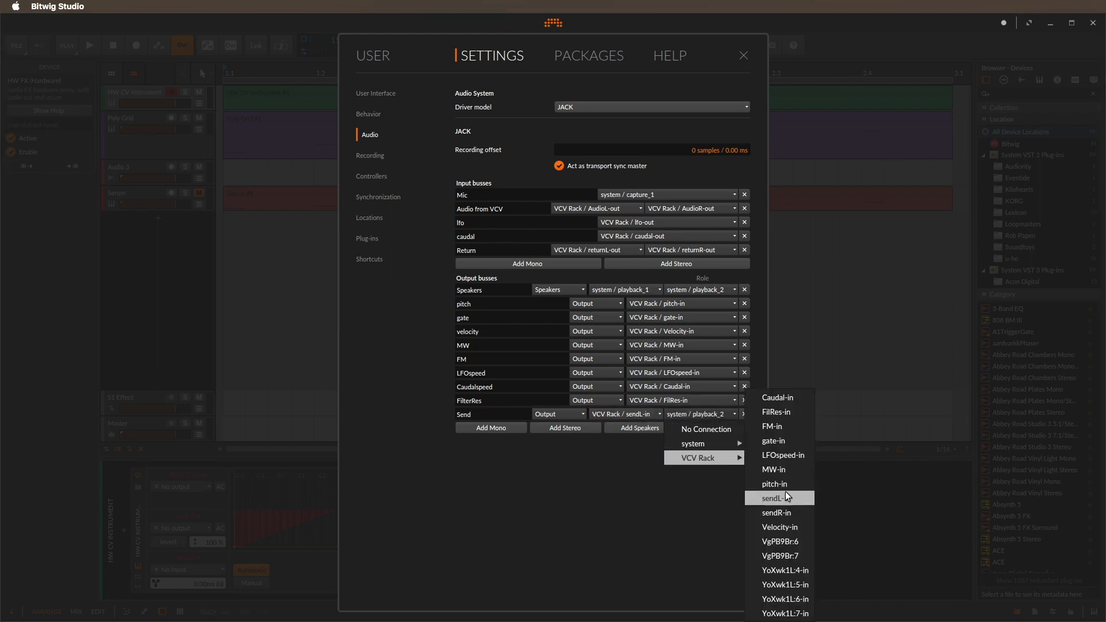
left_click(787, 508)
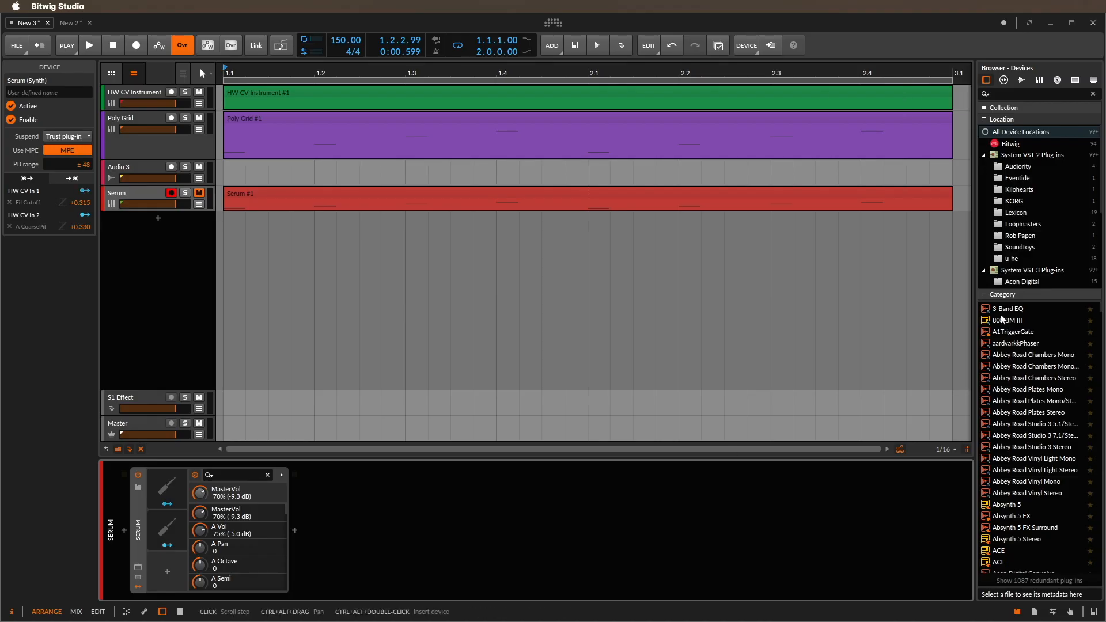
Insert an FX Grid device after Serum in the Serum track's device chain.
left_click(295, 530)
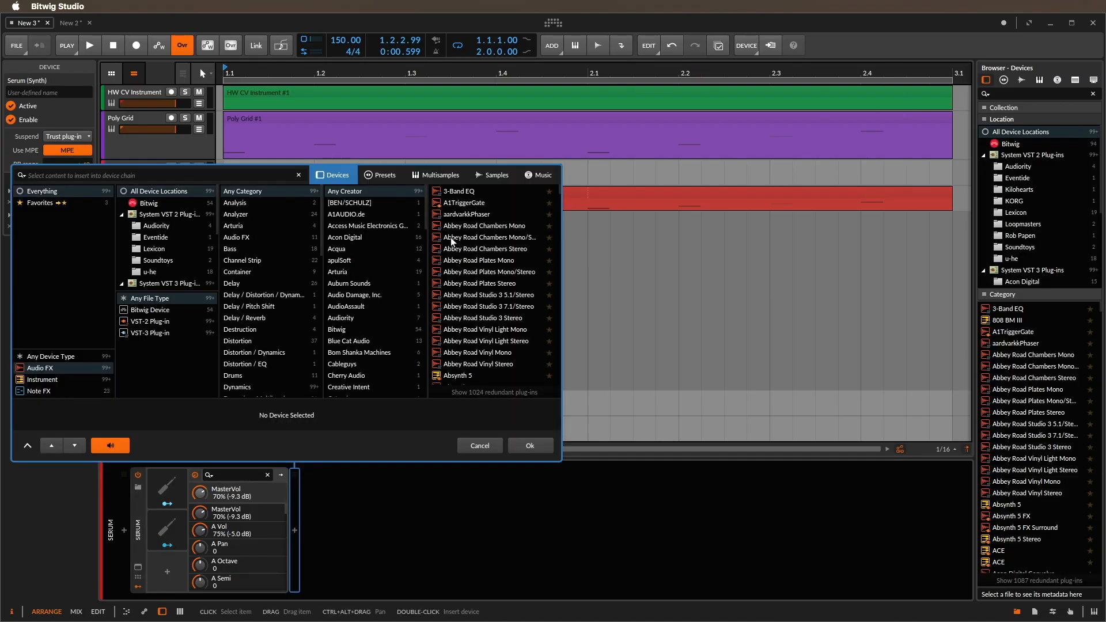
type("fx grid")
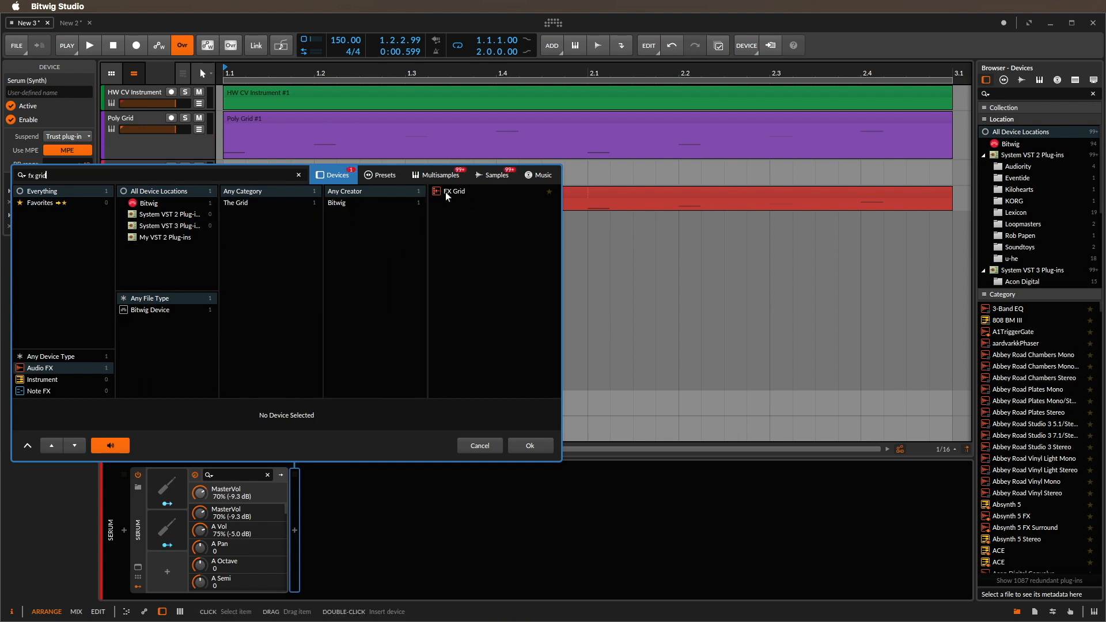
left_click(455, 192)
left_click(530, 445)
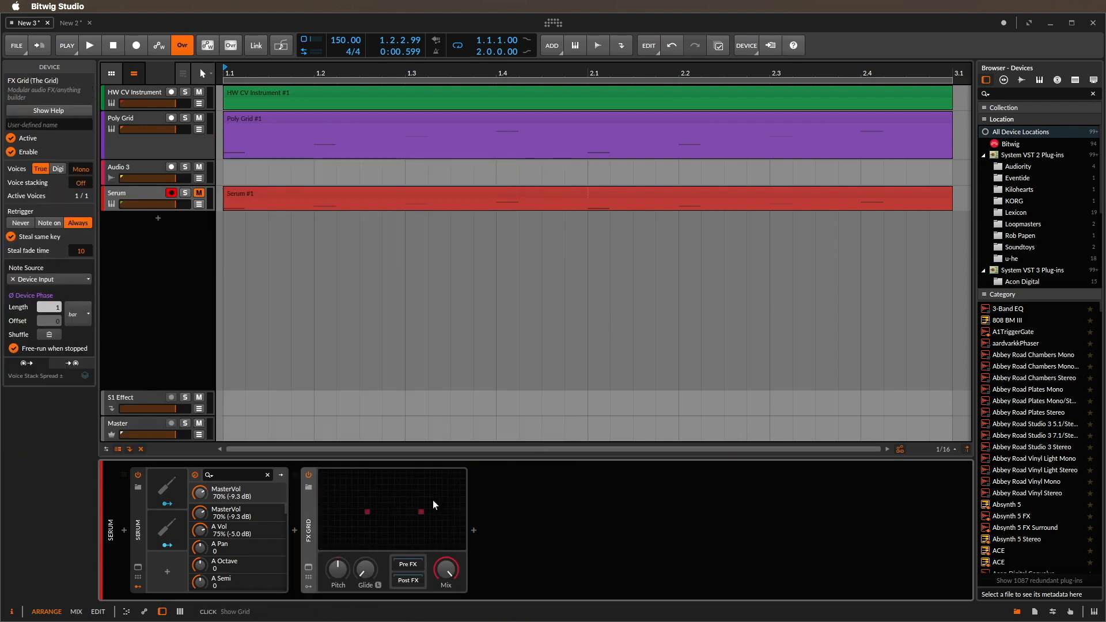
Open the FX Grid and place a HW Out module after its audio input and a HW In module before its audio output.
left_click(433, 505)
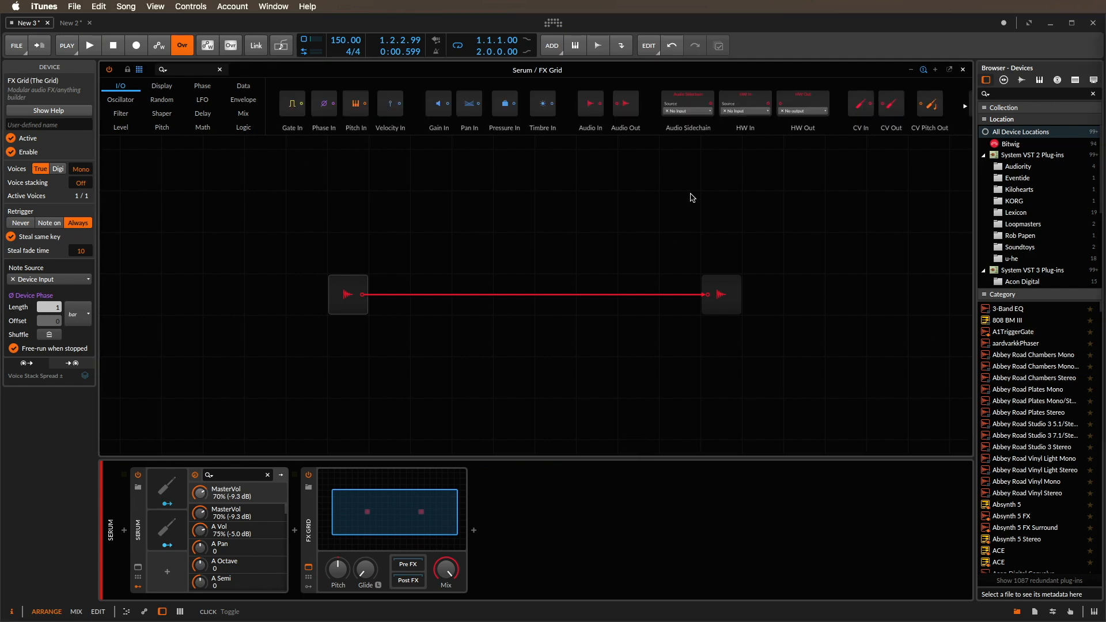
left_click(600, 223)
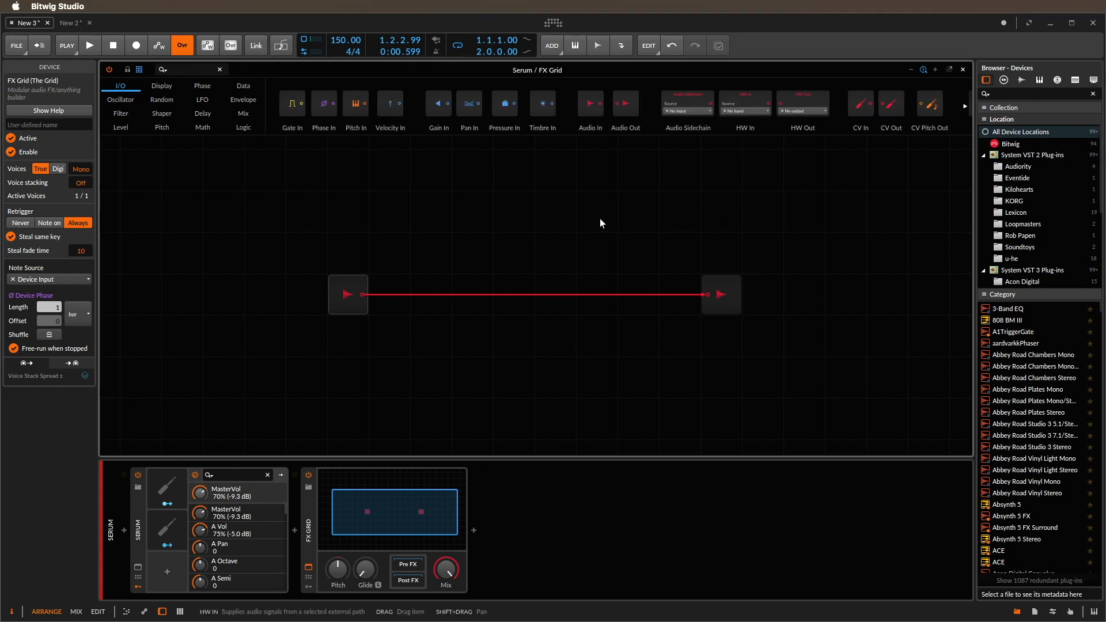
left_click_drag(787, 104, 420, 299)
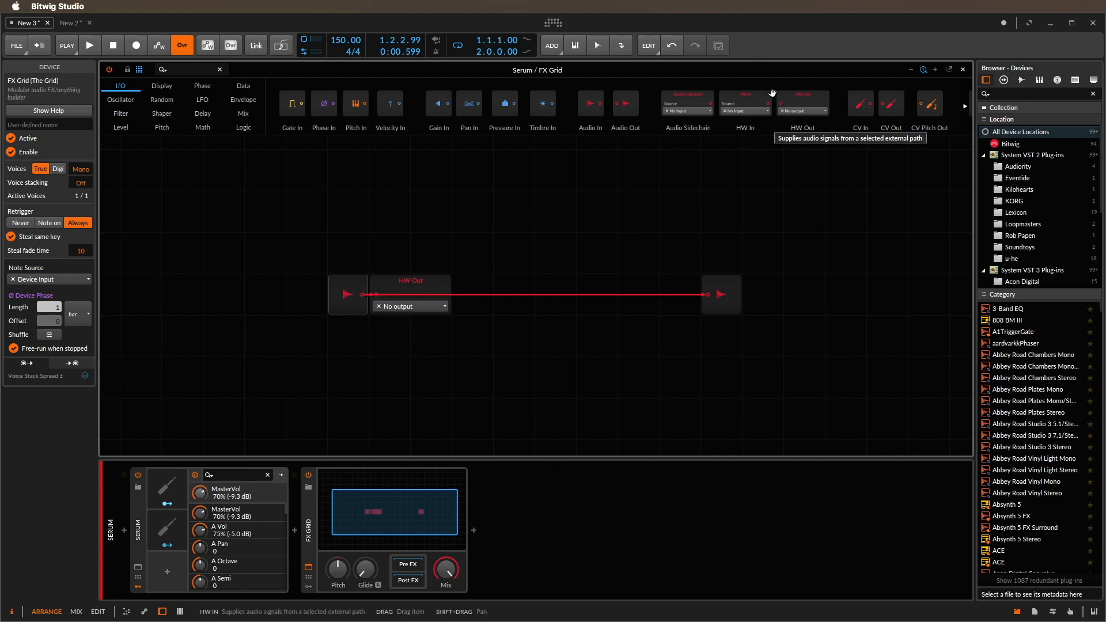
left_click_drag(747, 104, 688, 284)
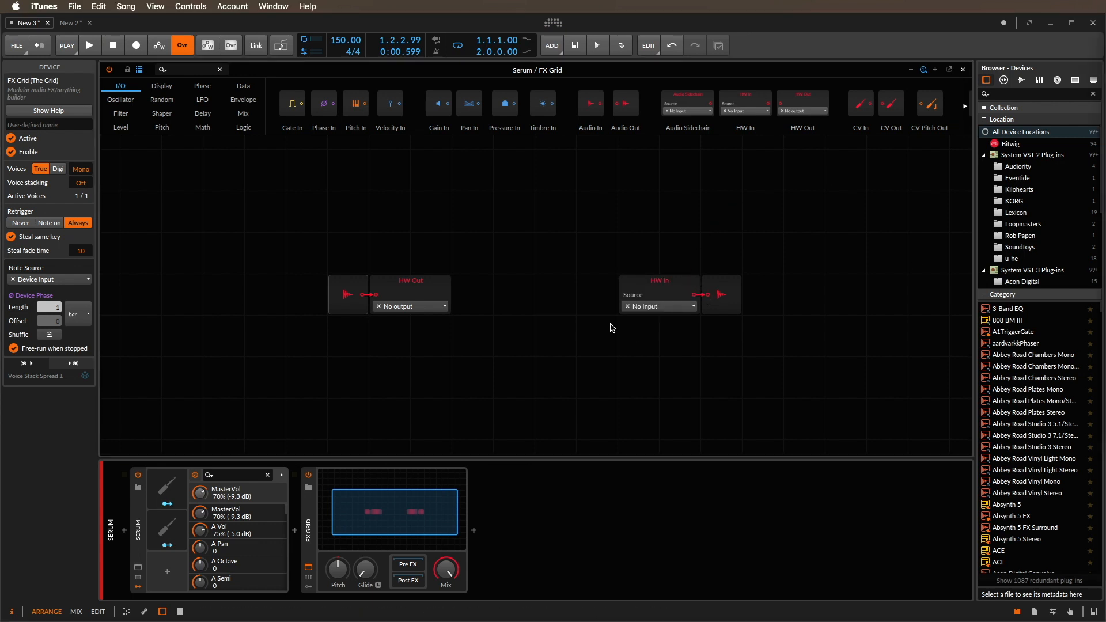
Route the HW Out module to Send and set the HW In module's source to Return.
left_click(410, 307)
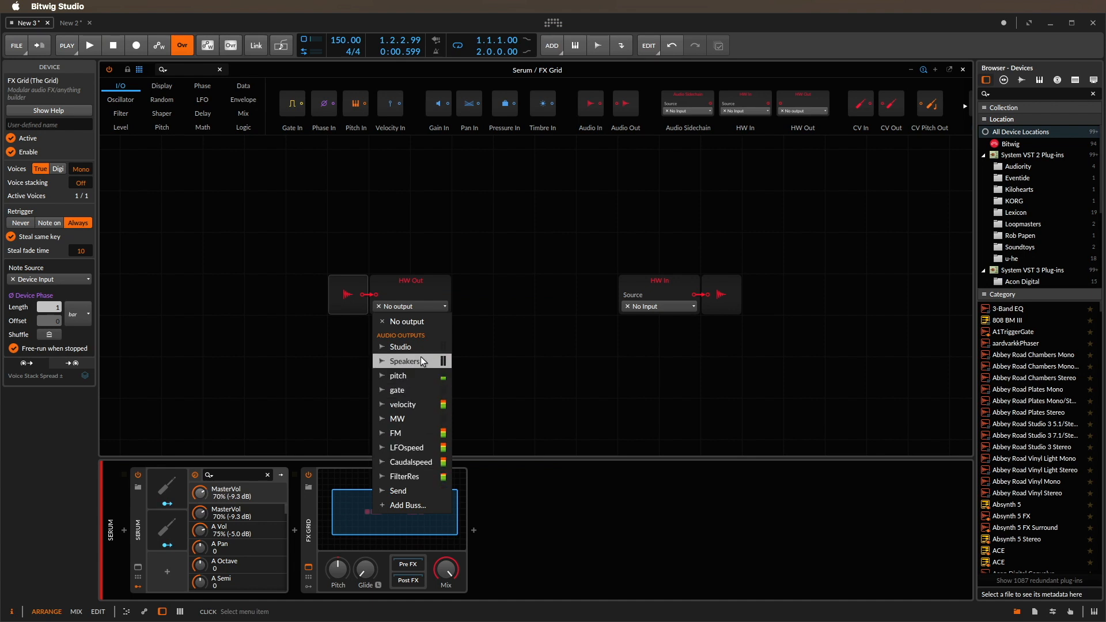
left_click(419, 490)
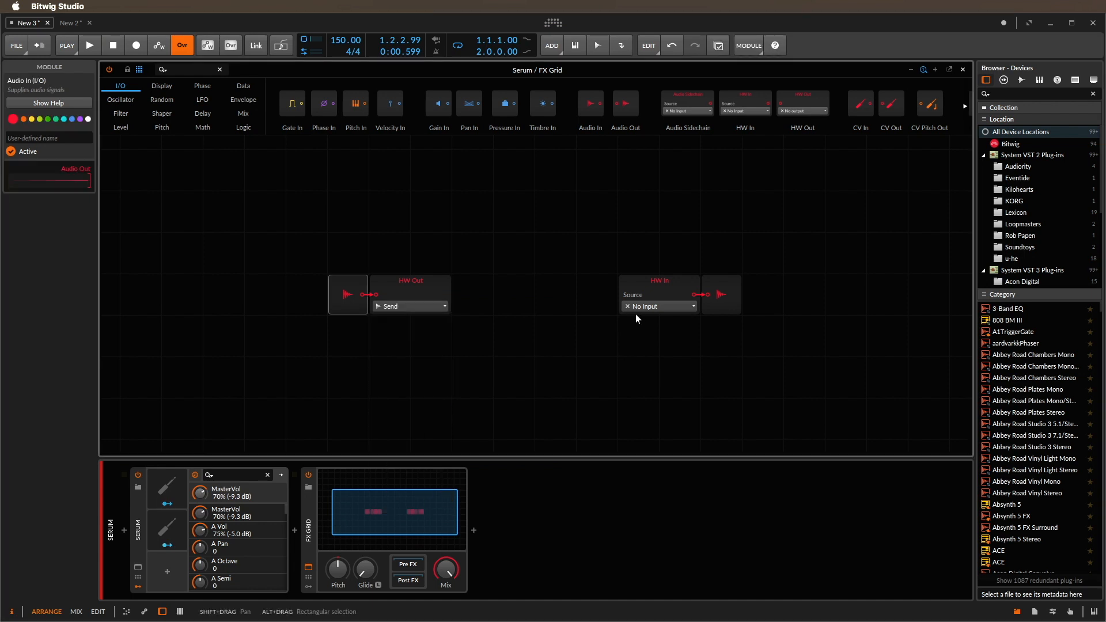
left_click(648, 304)
left_click(676, 402)
Adjust the FX Grid's Mix amount slightly and close the grid editor.
key("super+Tab")
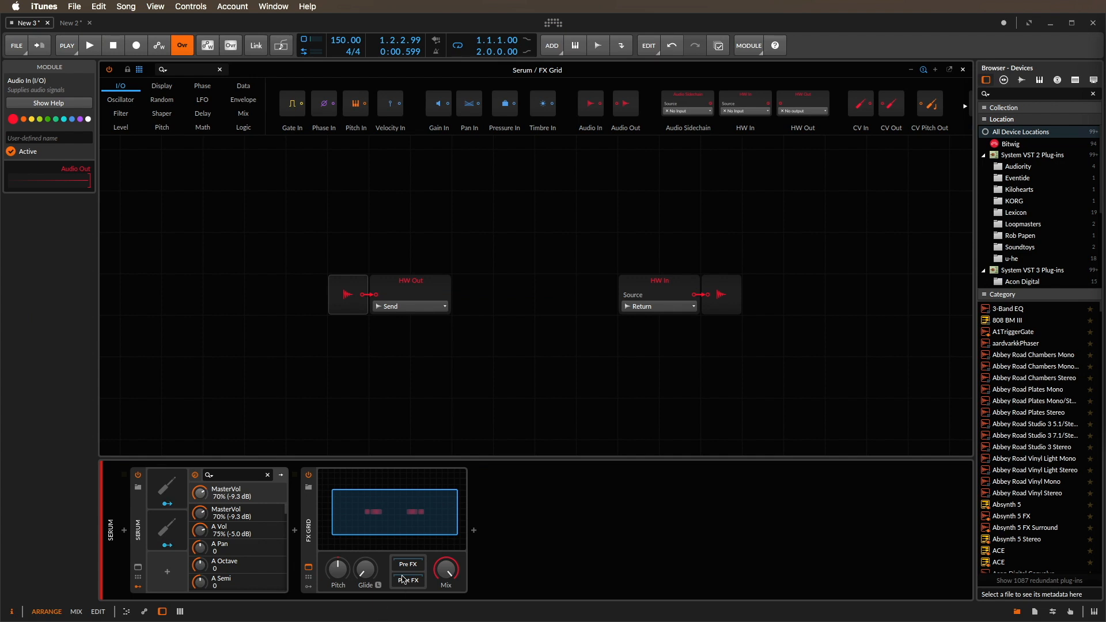
left_click_drag(439, 576, 439, 568)
left_click(961, 70)
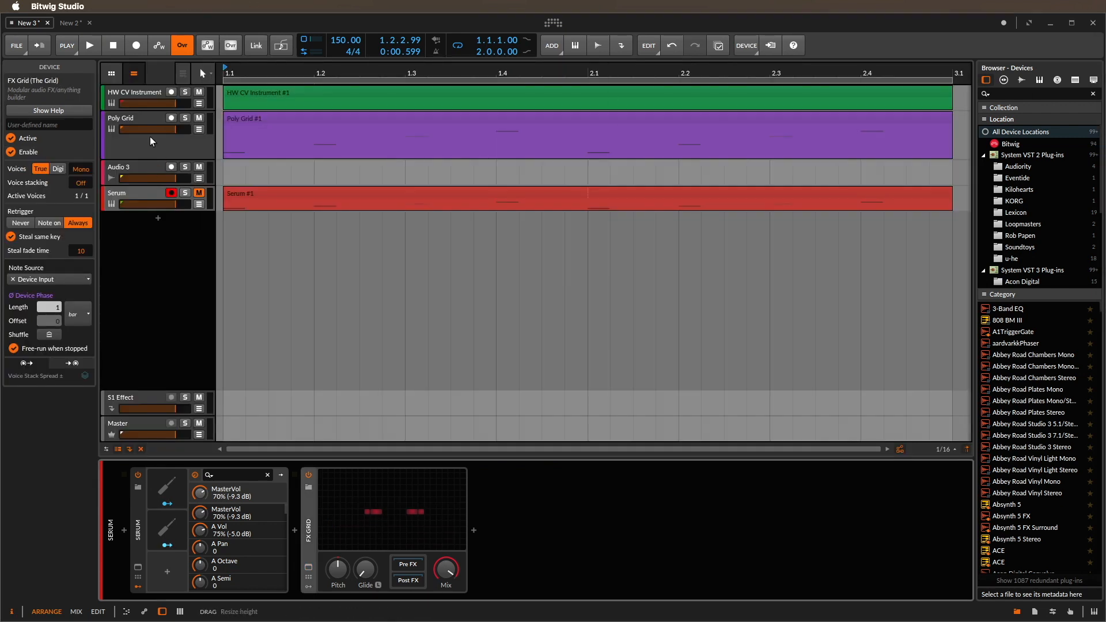
Copy the Time Shift device from the Poly Grid's FX chain on the Poly Grid track.
key("Up")
key("Up")
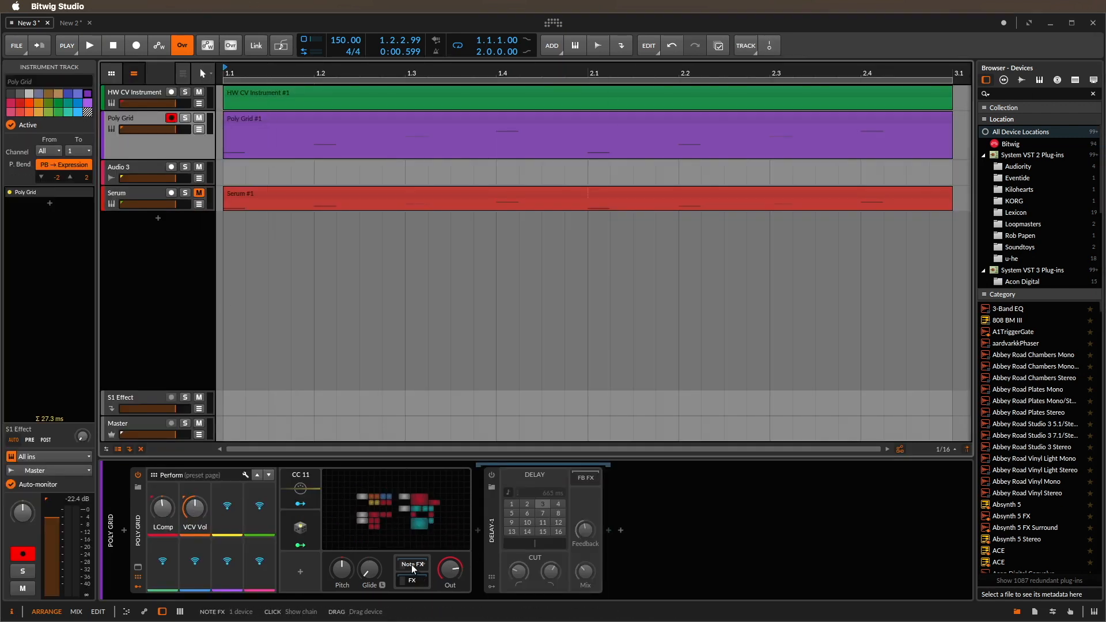
left_click(418, 580)
left_click(492, 537)
right_click(492, 537)
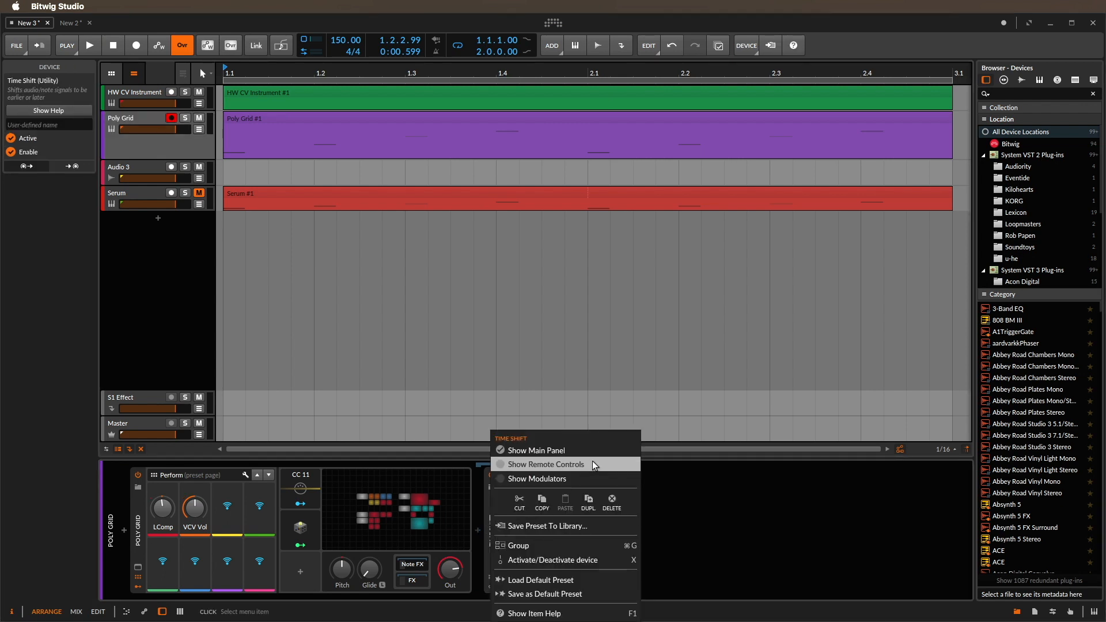
left_click(541, 503)
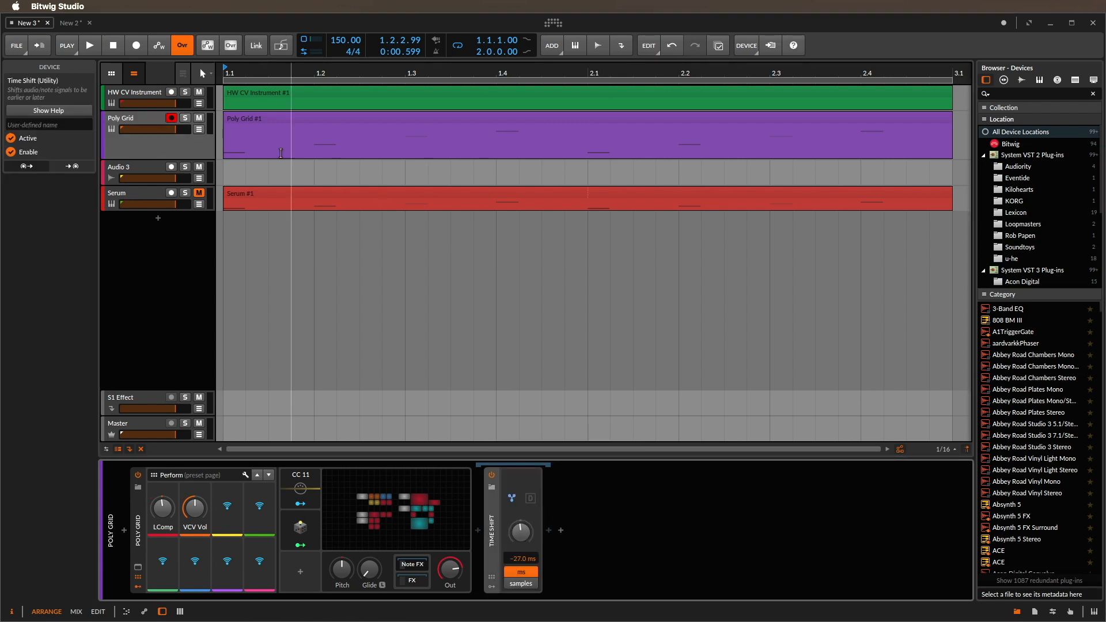
Paste the copied Time Shift device after the FX Grid in the Serum track's device chain.
left_click(138, 195)
left_click(565, 507)
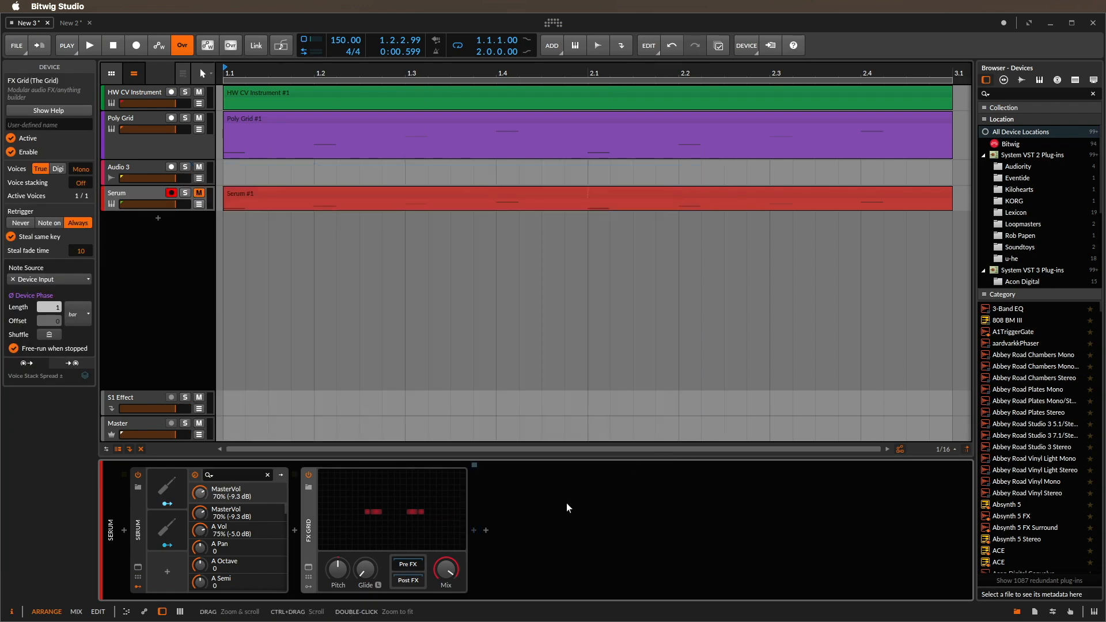
right_click(535, 534)
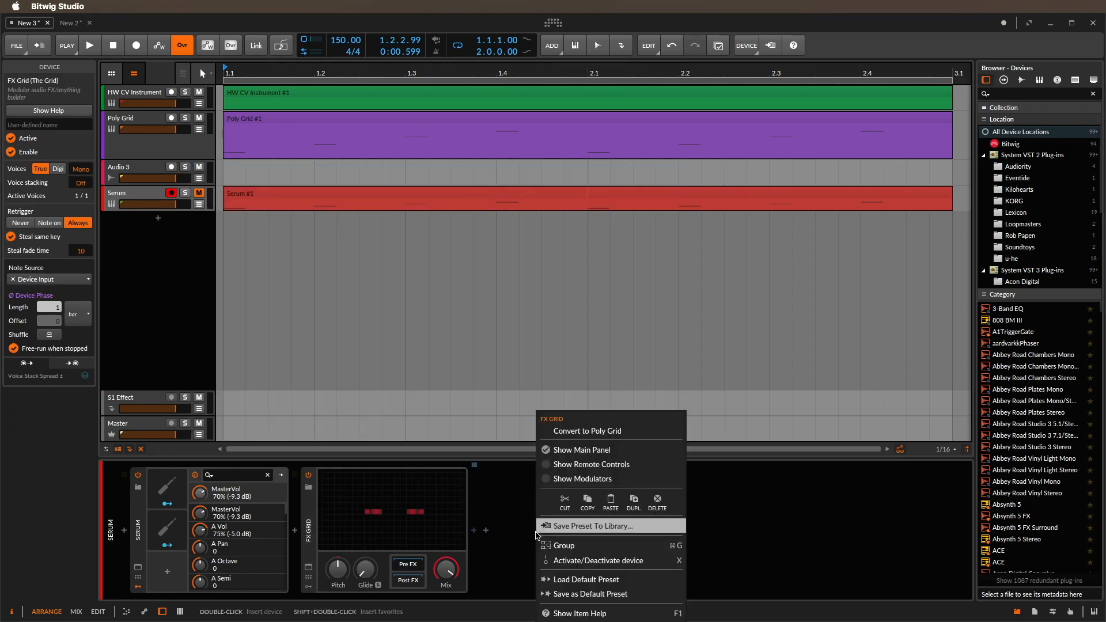
left_click(610, 501)
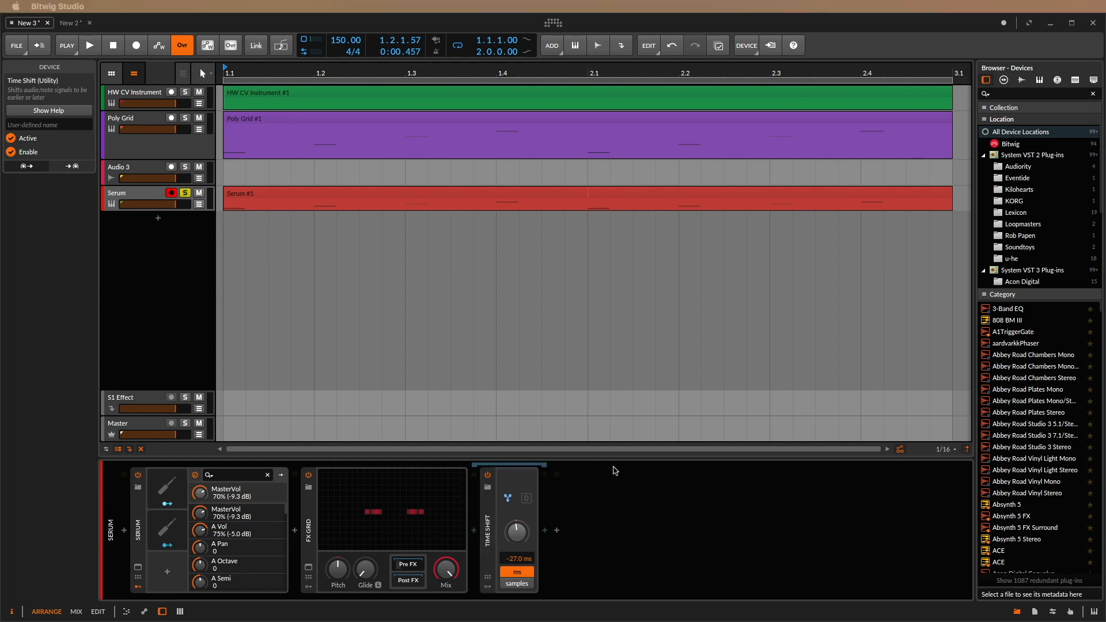
Play the project with the Serum track soloed and vary the FX Grid's Mix amount to audition the effect.
left_click(616, 500)
key("space")
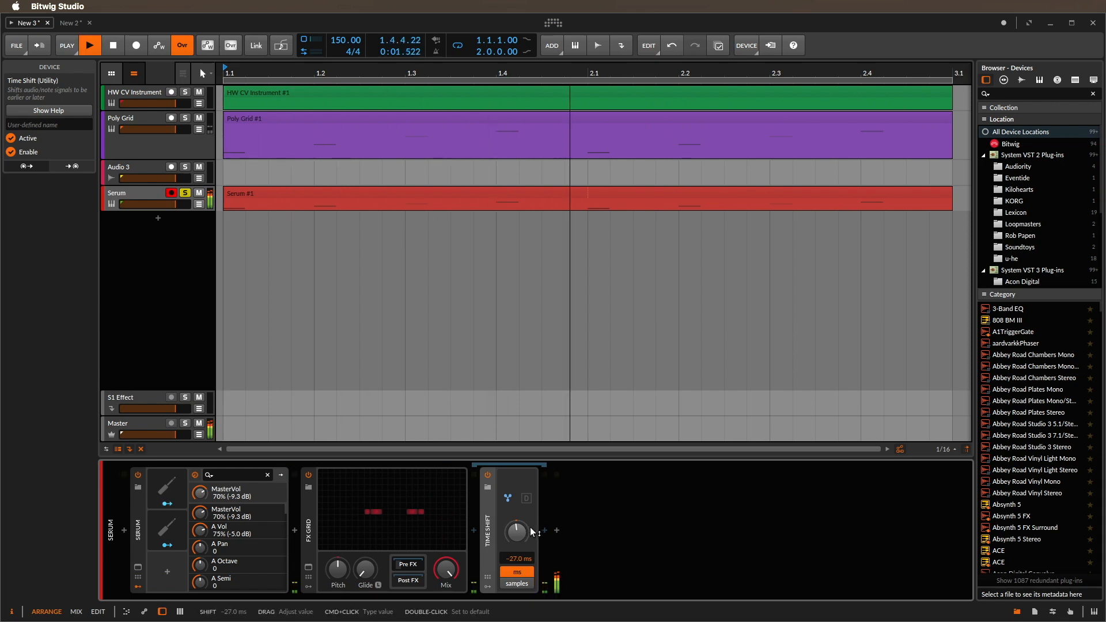
mouse_move(446, 569)
left_mouse_down()
mouse_move(446, 619)
mouse_move(446, 577)
left_mouse_up()
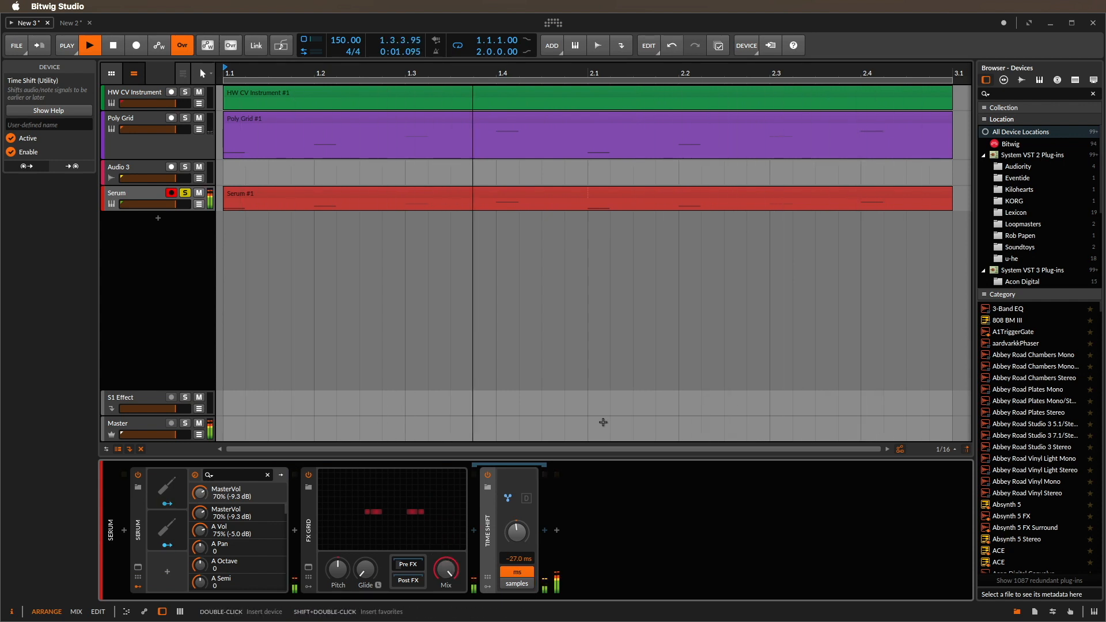
key("space")
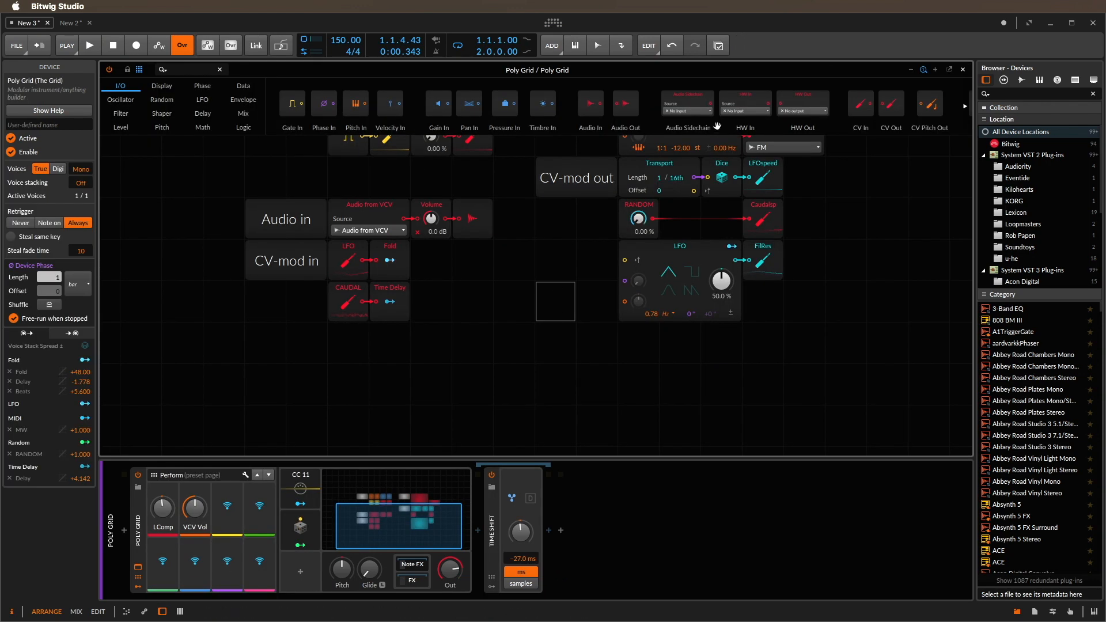
Add an Audio Sidechain module below the CV-mod modules in the Poly Grid and set its source to Serum (PRE).
left_click_drag(717, 125, 325, 397)
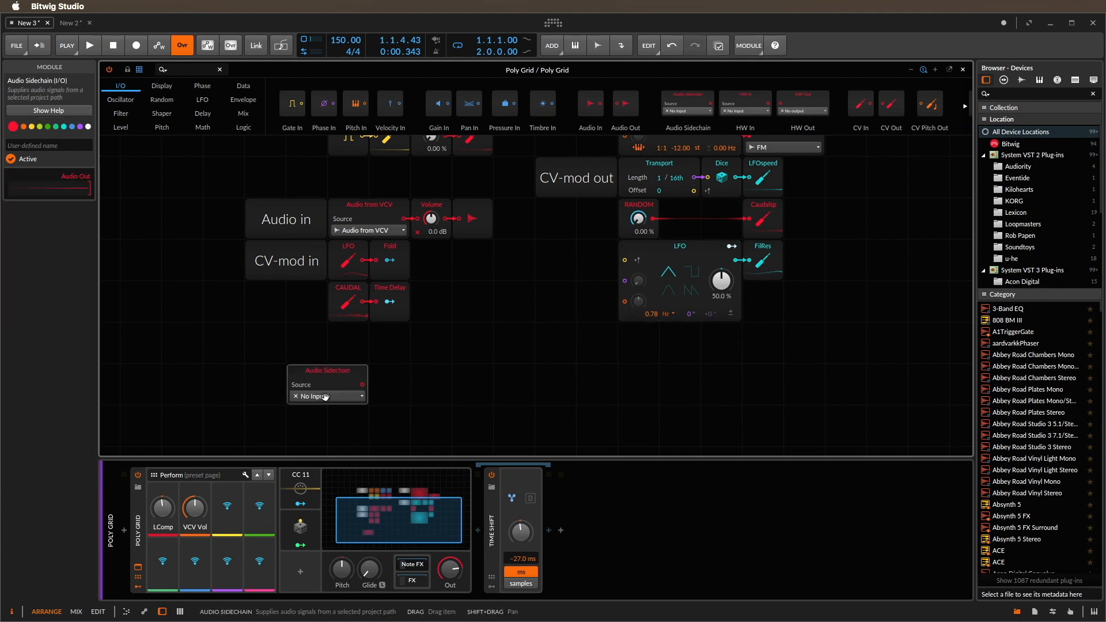
left_click(358, 397)
mouse_move(370, 481)
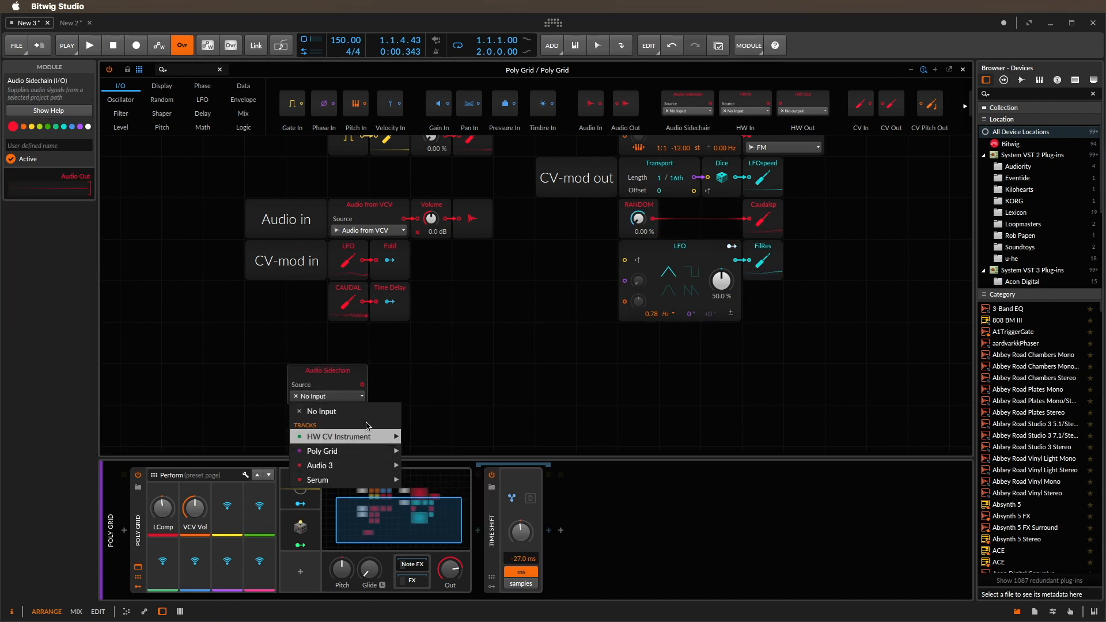
mouse_move(355, 451)
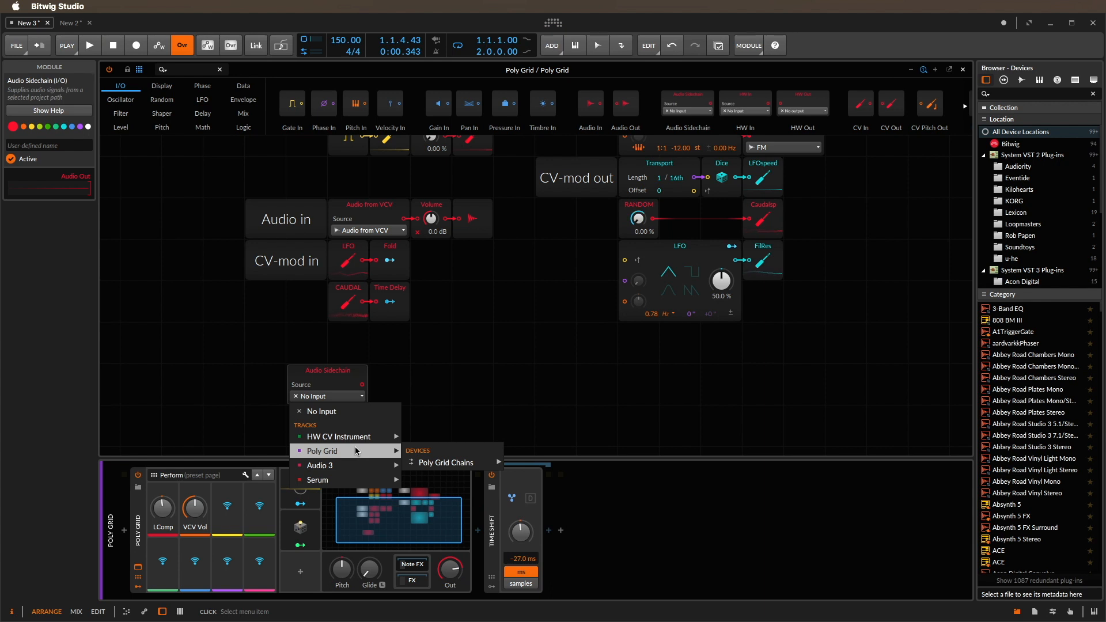
left_click(432, 481)
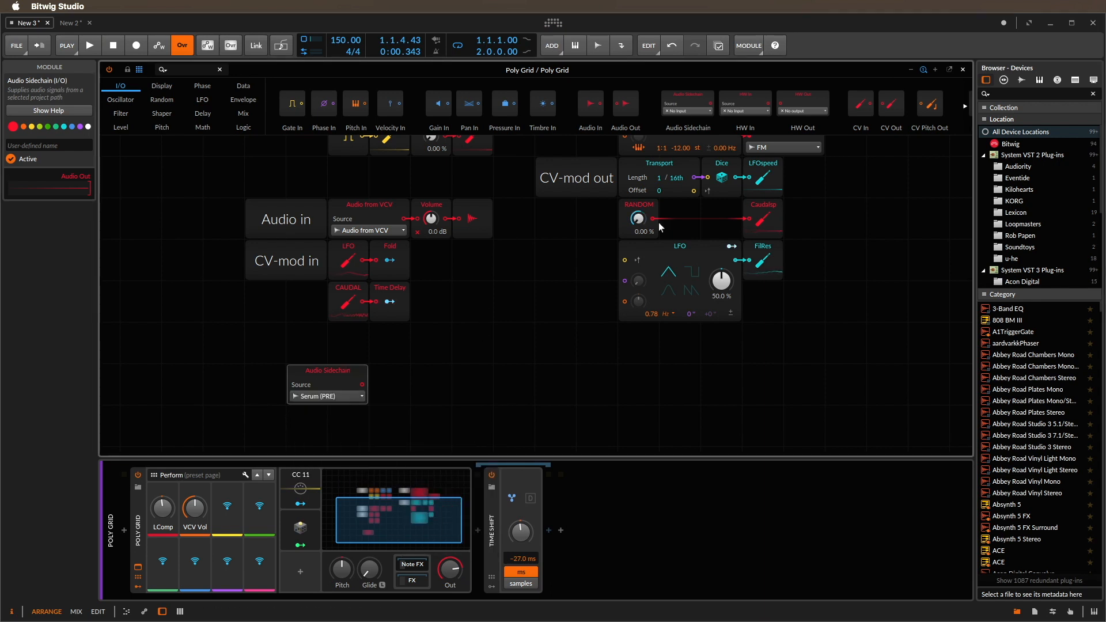
Attach a HW Out module to the Audio Sidechain's output and route it to Send.
left_click_drag(802, 103, 374, 412)
left_click(426, 396)
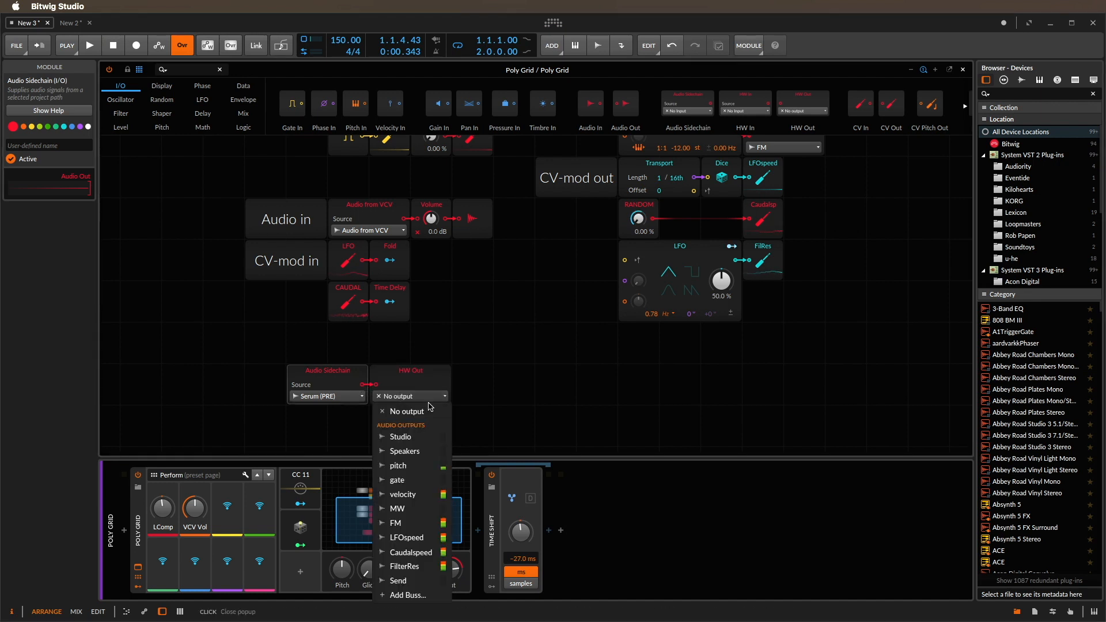
left_click(403, 581)
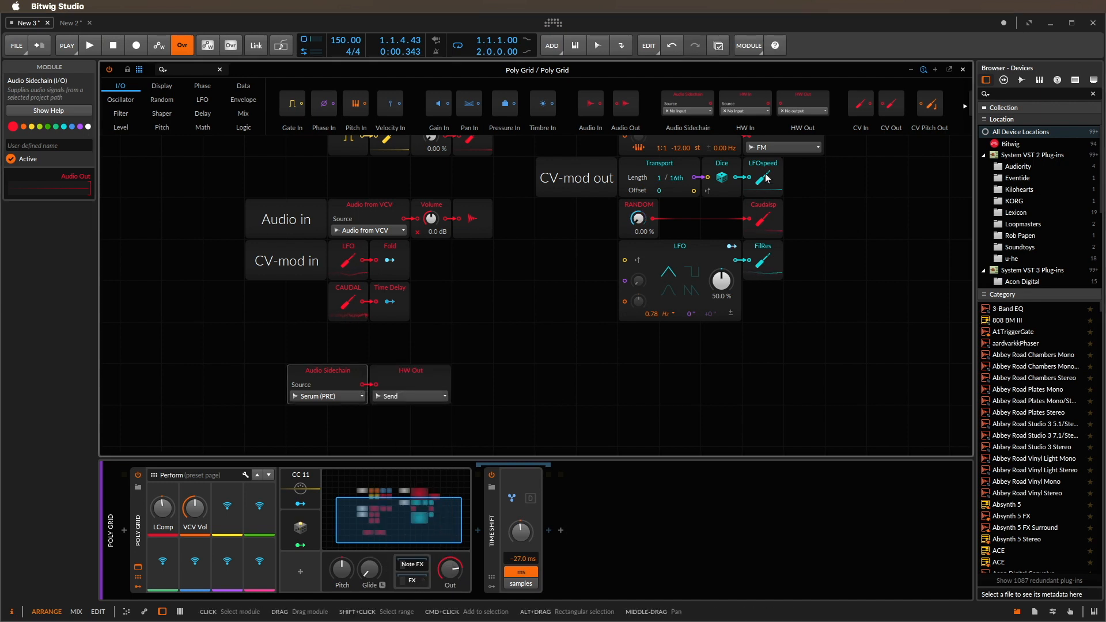
Add a HW In module with Return as its source and connect an Audio Out module to its output.
left_click_drag(746, 102, 542, 386)
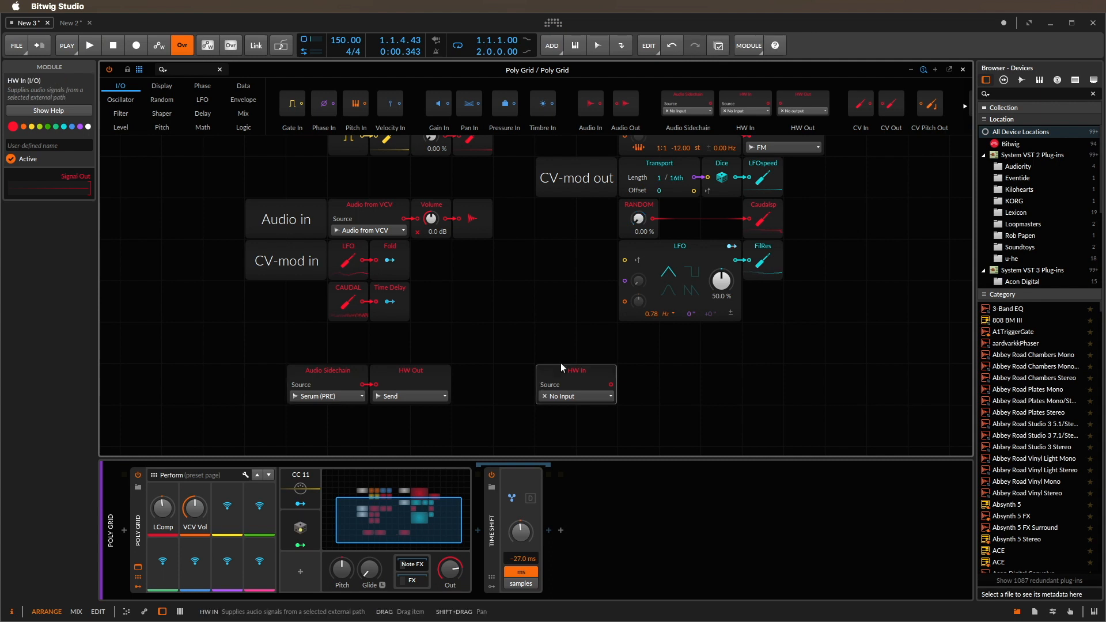
left_click(570, 397)
left_click(564, 492)
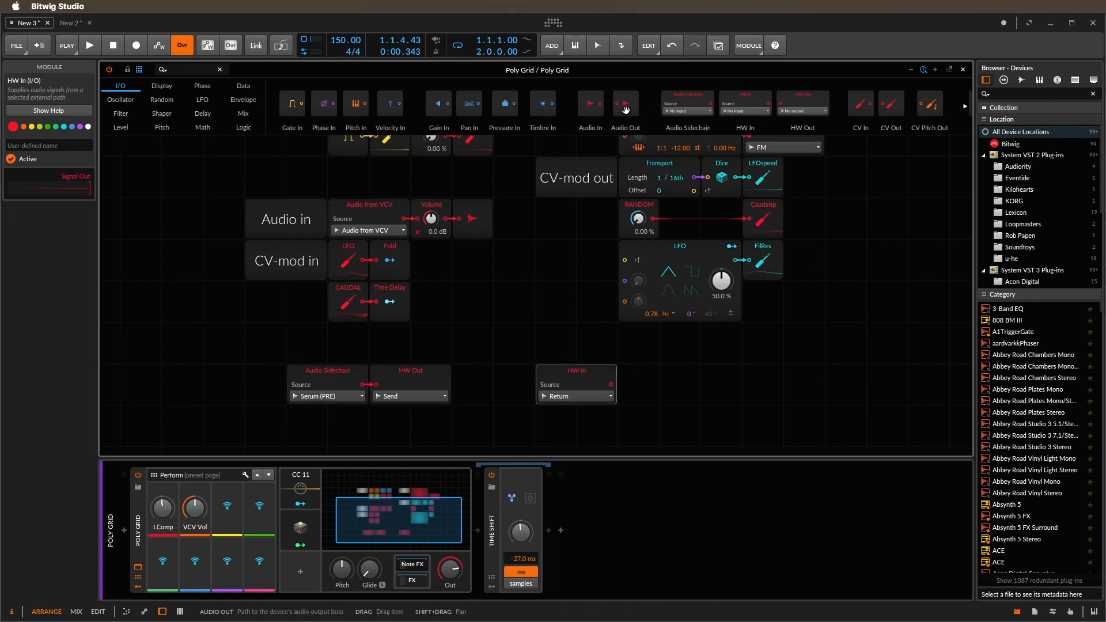
left_click_drag(626, 109, 618, 384)
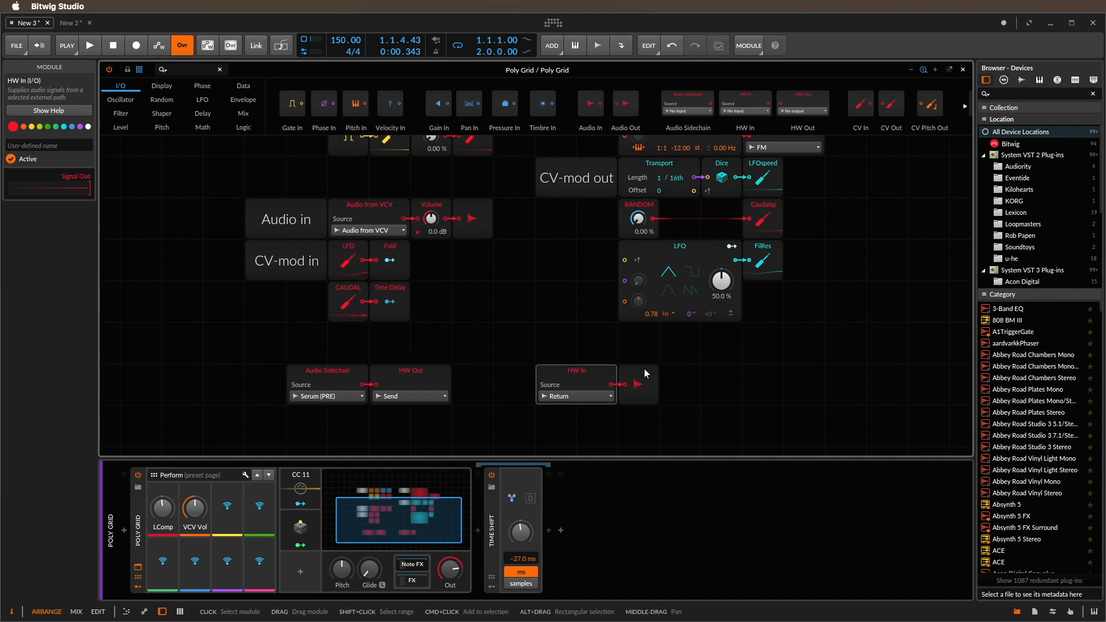
Move the HW In and Audio Out modules to a row below the Audio Sidechain, leaving a gap between them.
scroll(548, 392, "down", 3)
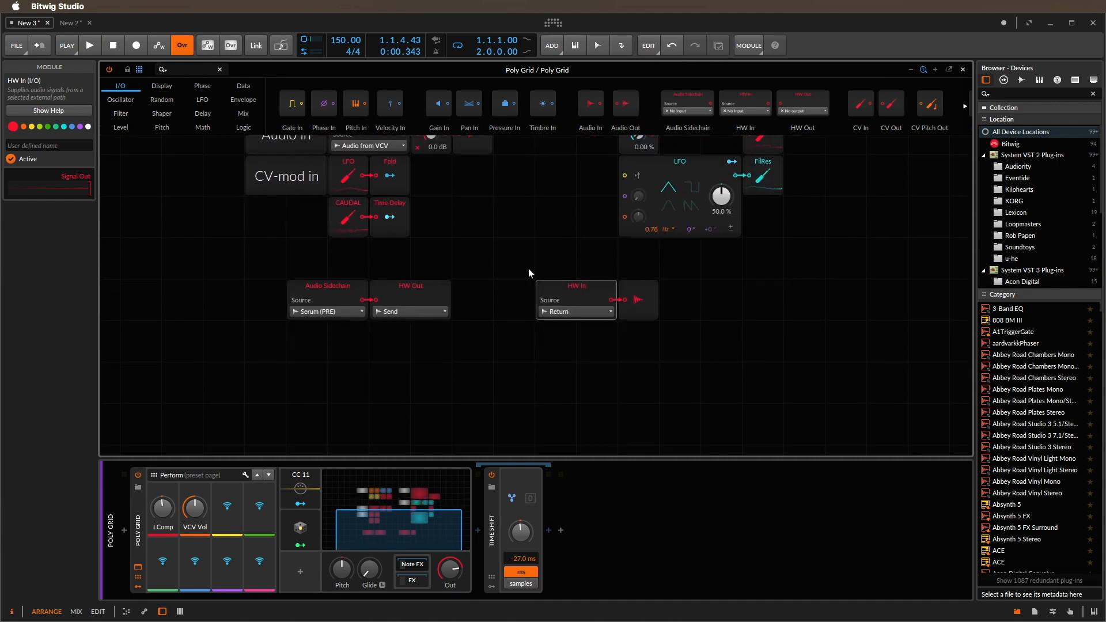
left_click_drag(527, 268, 632, 350)
left_click_drag(548, 294, 602, 382)
left_click(361, 379)
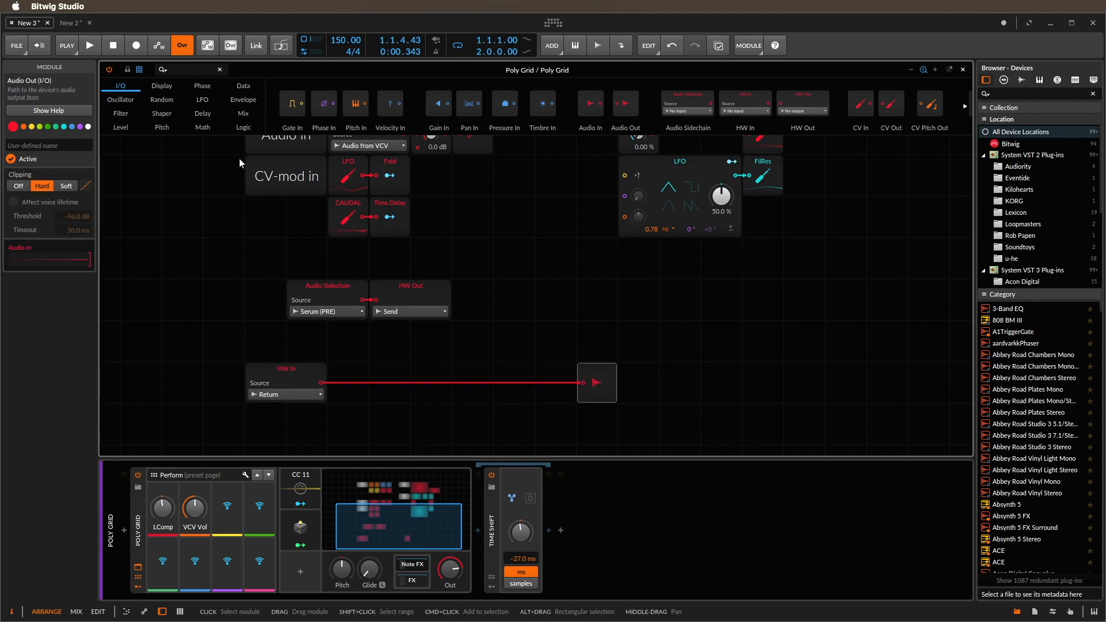
Add a Blend module between the two module rows and move HW Out farther from the Audio Sidechain.
left_click(122, 127)
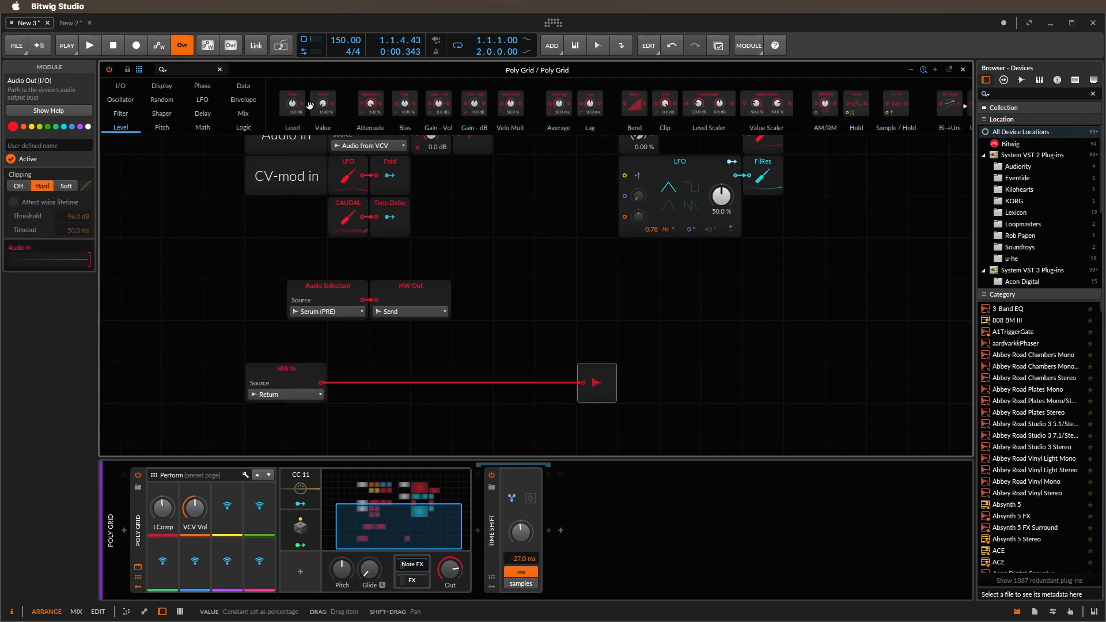
left_click(243, 113)
left_click_drag(292, 114, 469, 356)
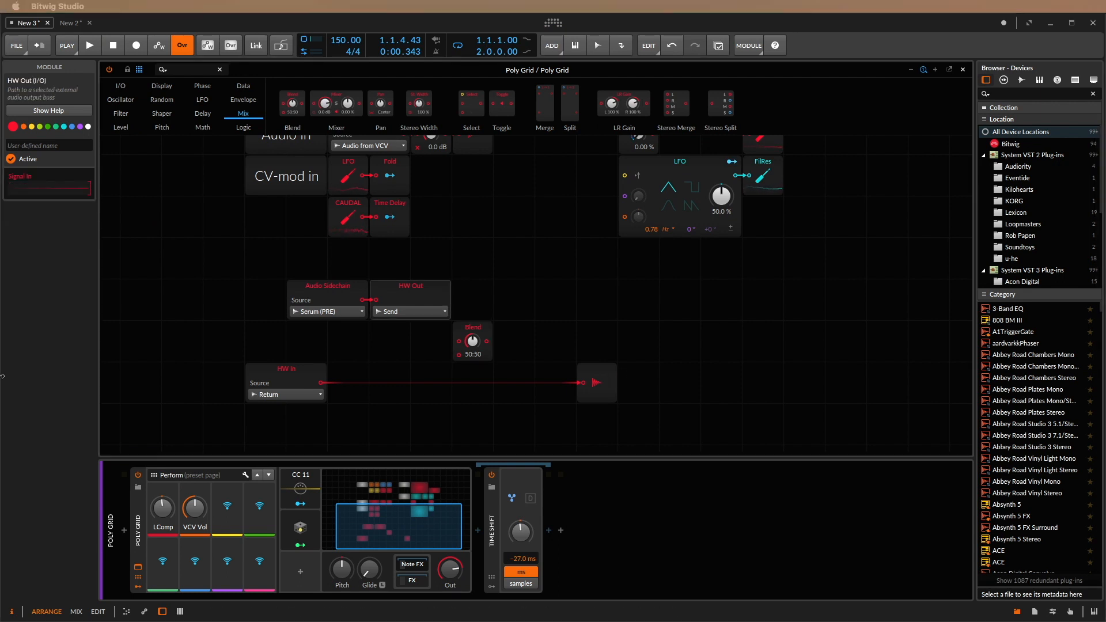
left_click_drag(434, 295, 568, 296)
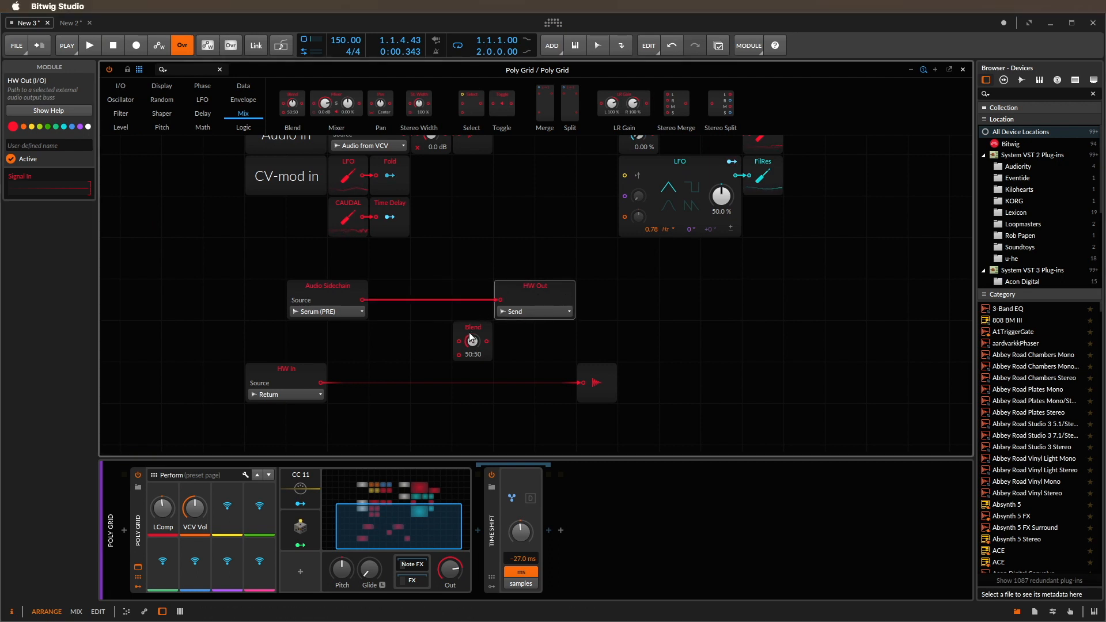
Wire the Audio Sidechain and HW In into the Blend module's two inputs, and its output to Audio Out.
left_click_drag(458, 341, 362, 301)
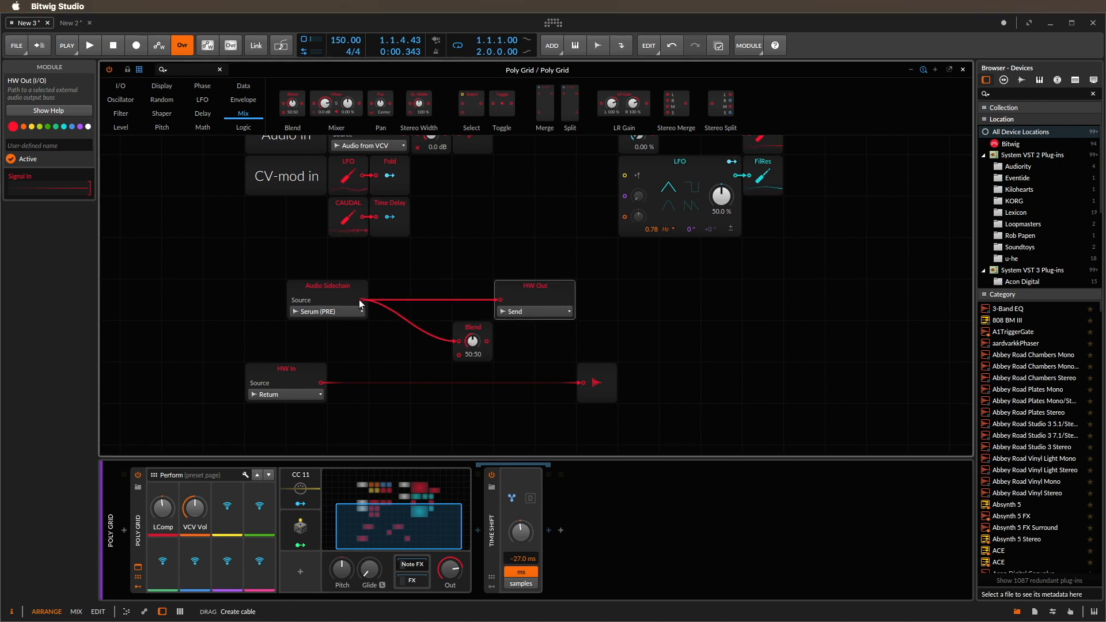
left_click_drag(583, 382, 548, 389)
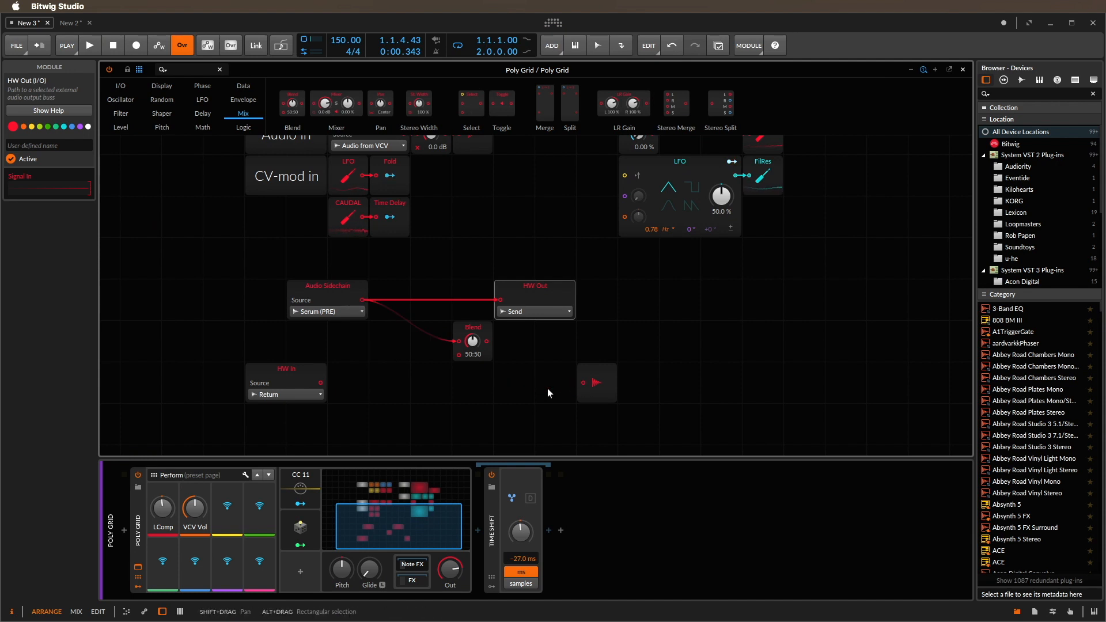
left_click_drag(321, 382, 582, 382)
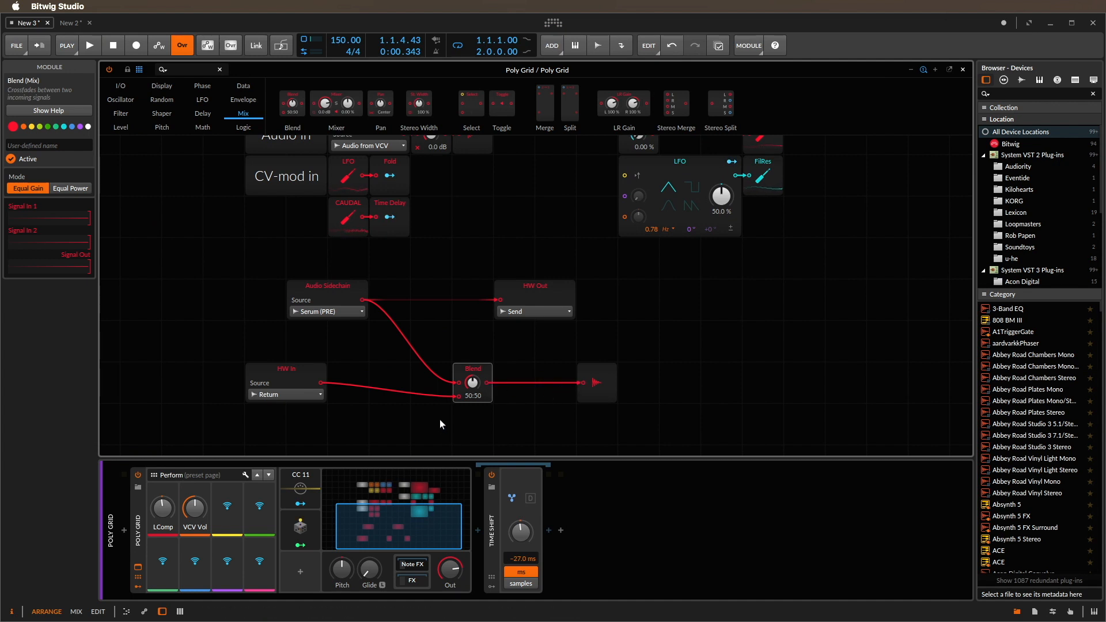
Map the Blend amount to the third Perform remote control and name it D/W FX.
left_click(227, 506)
left_click(473, 383)
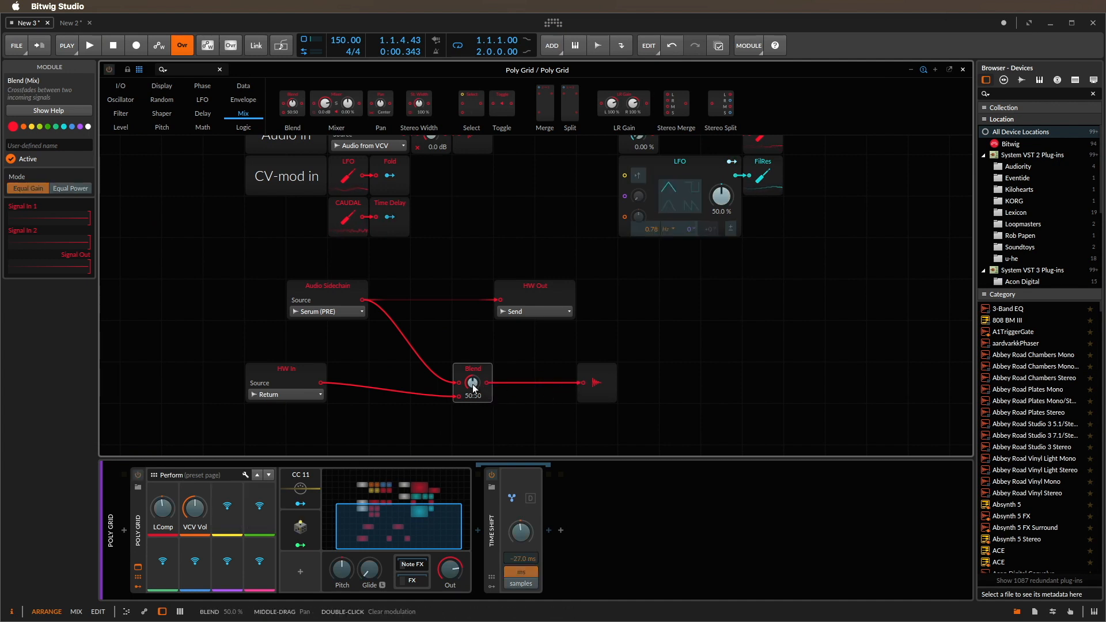
double_click(227, 526)
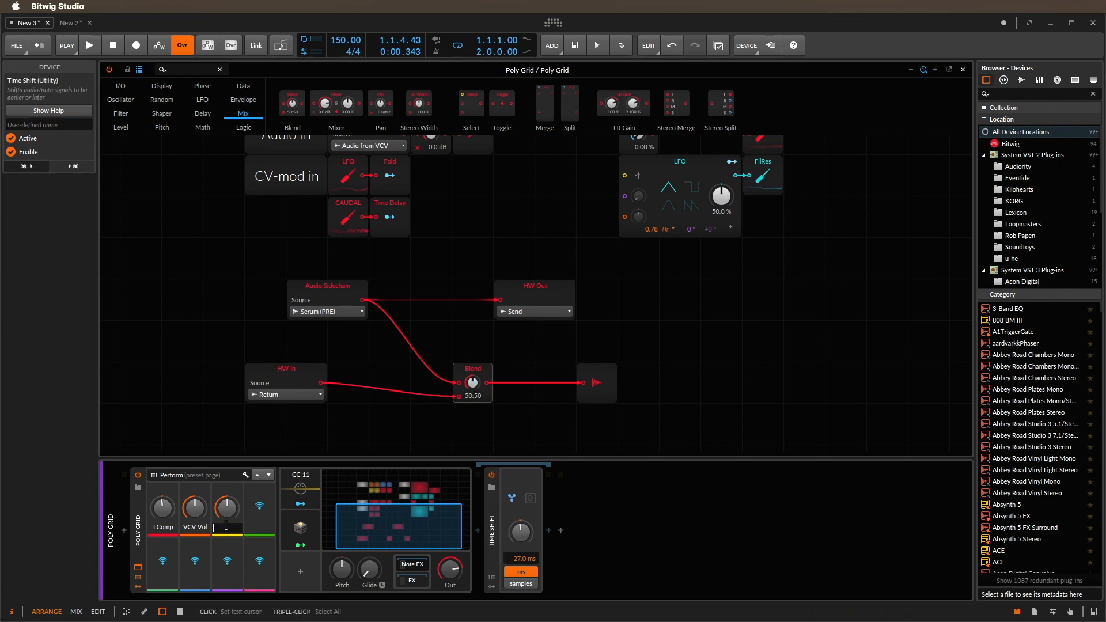
type("D")
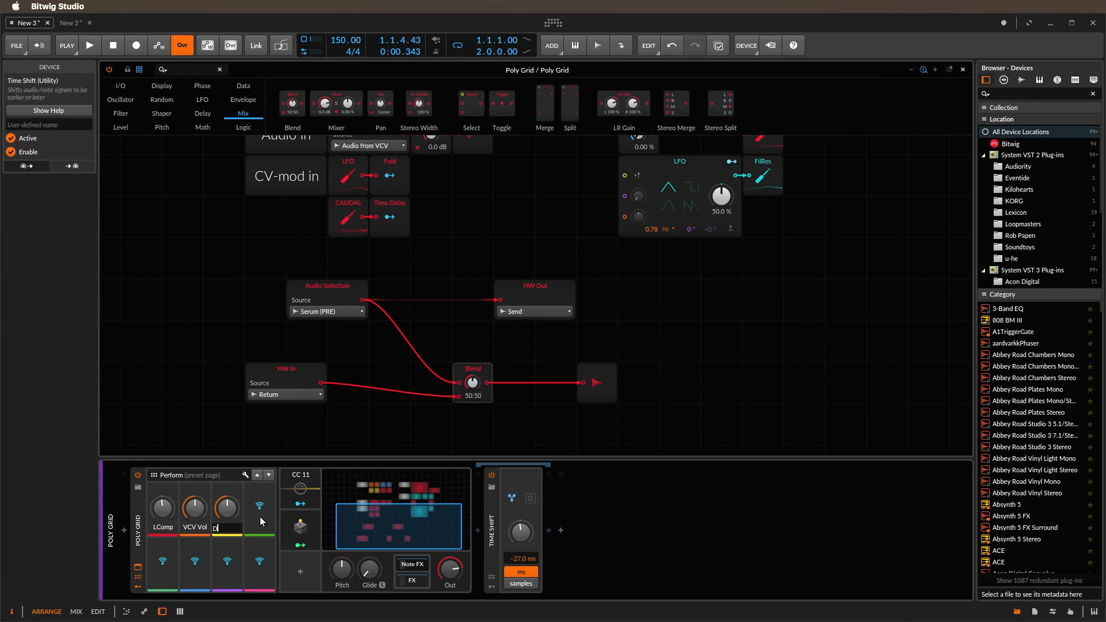
type("/W FX")
key("Return")
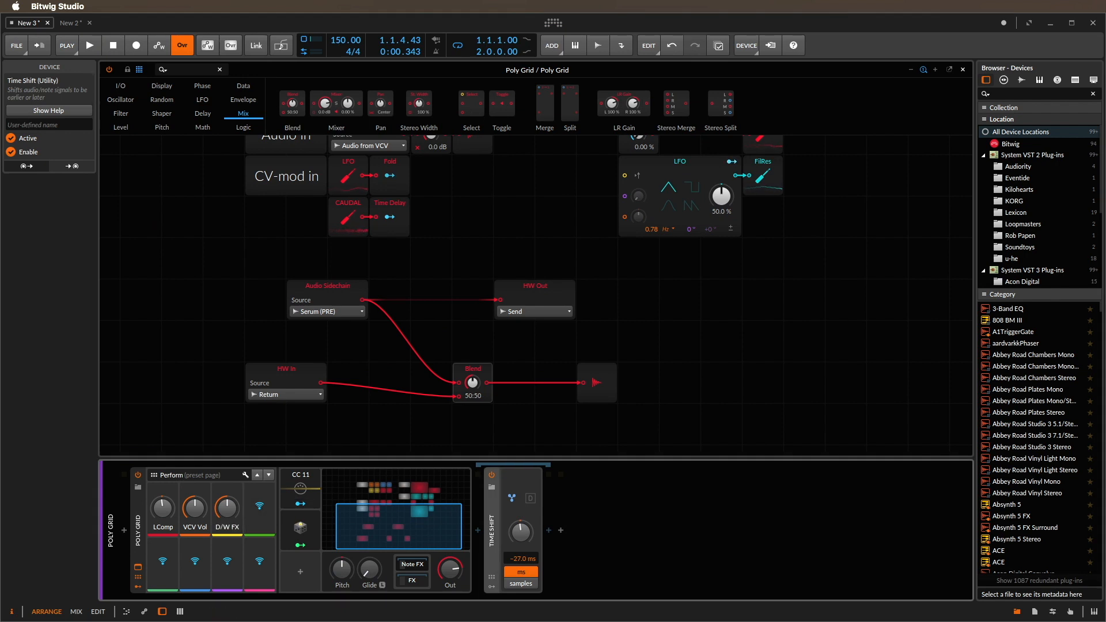
Turn the VCV Vol remote control fully down and D/W FX fully up, and close the Poly Grid editor.
key("super+Tab")
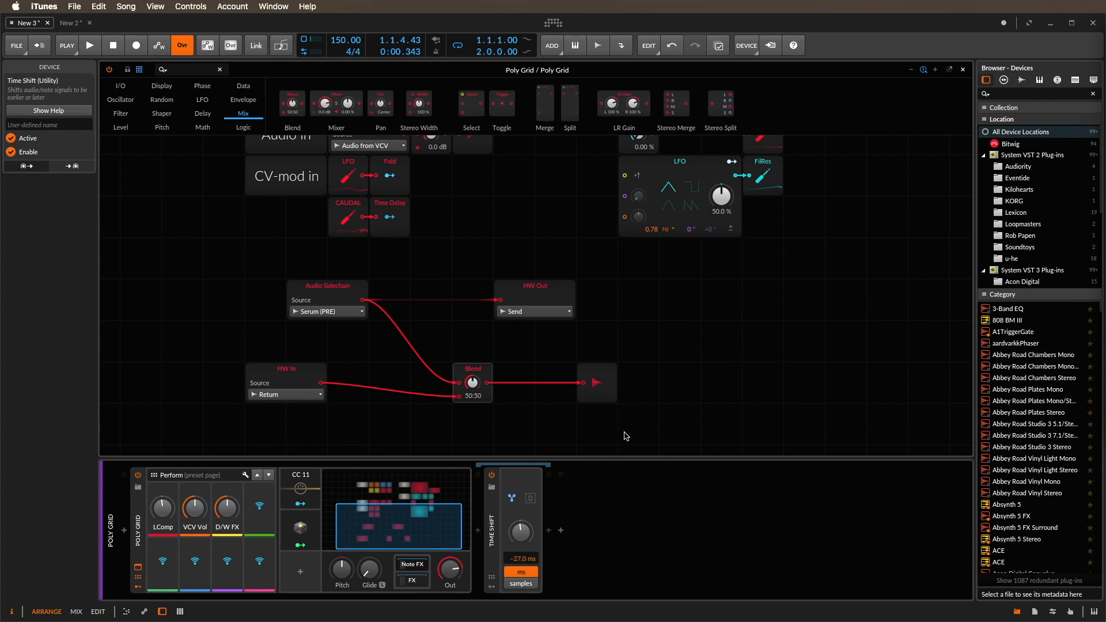
scroll(444, 371, "up", 2)
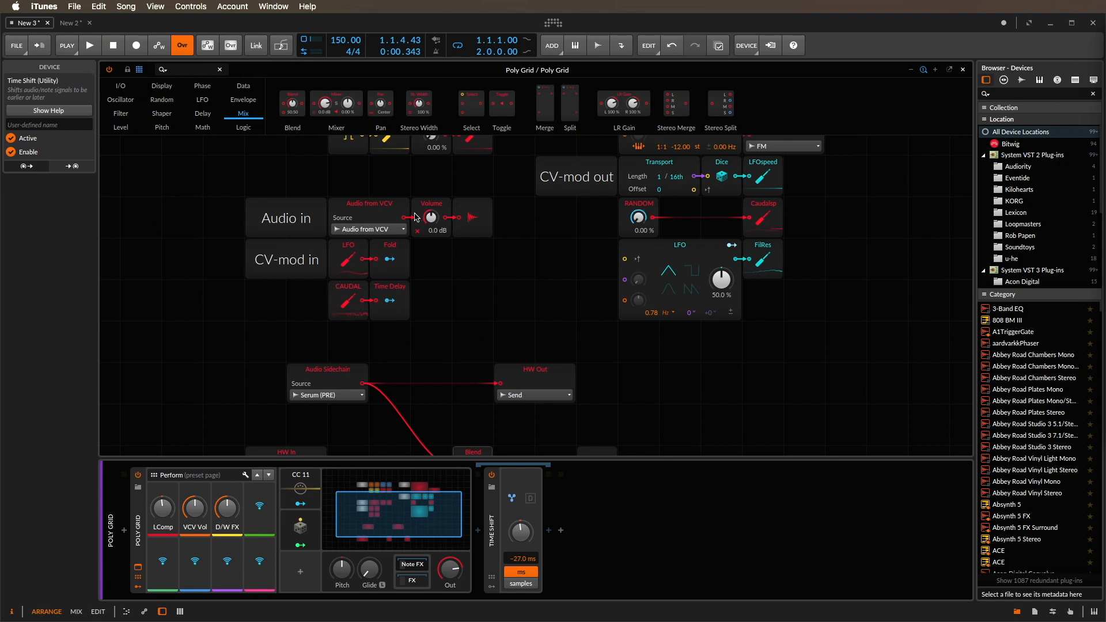
scroll(459, 371, "down", 1)
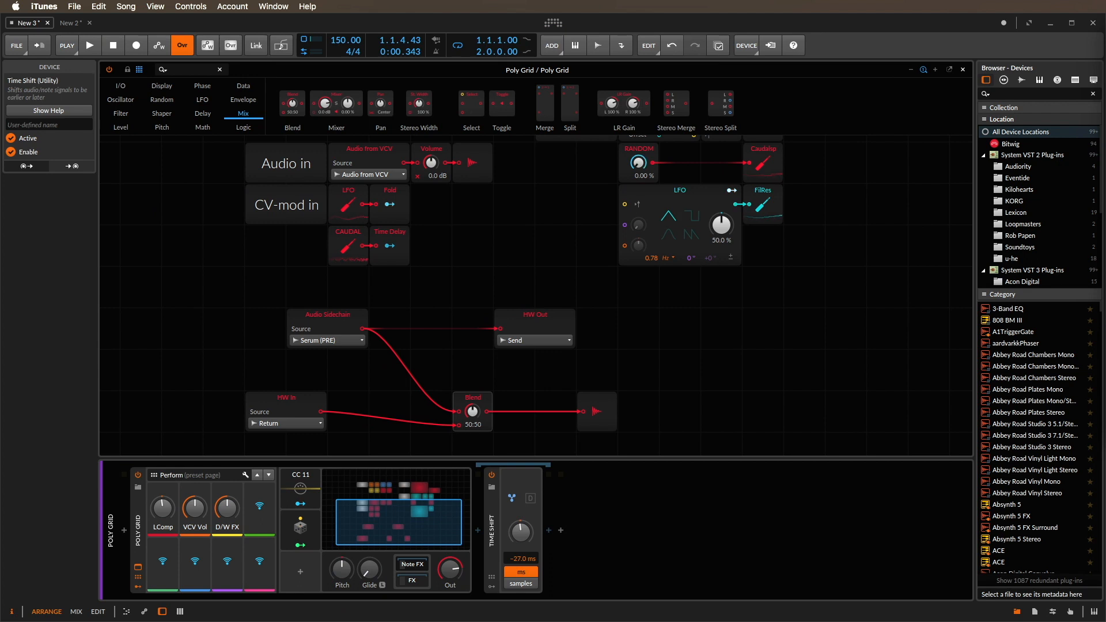
left_click(389, 512)
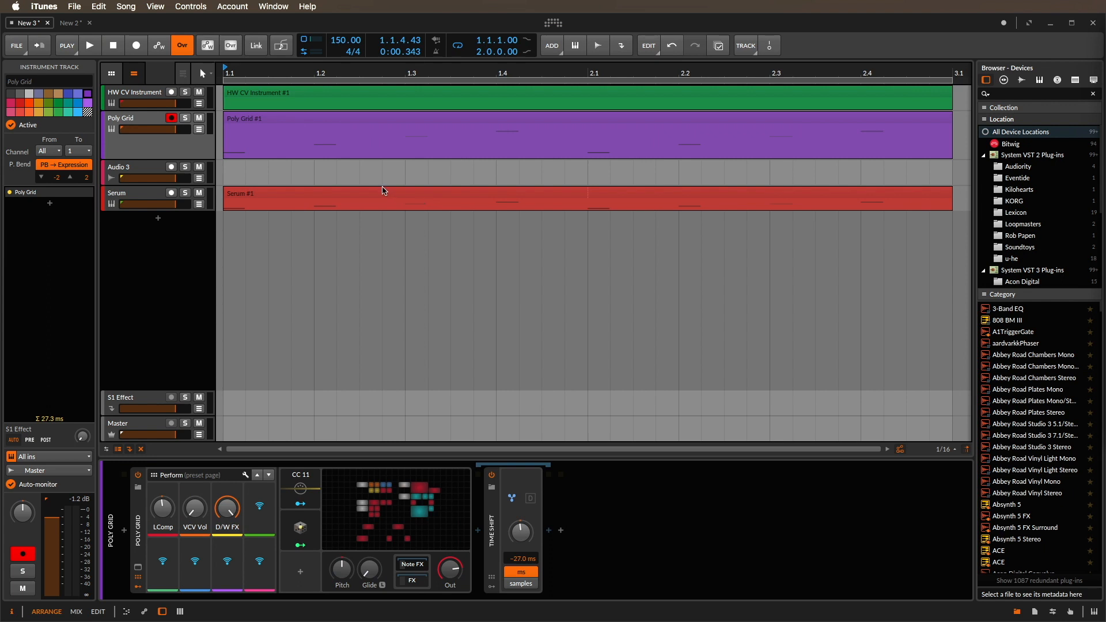
Play the project with the Poly Grid track selected and vary its Out level to audition the Serum send/return.
left_click(150, 119)
left_click(132, 120)
key("space")
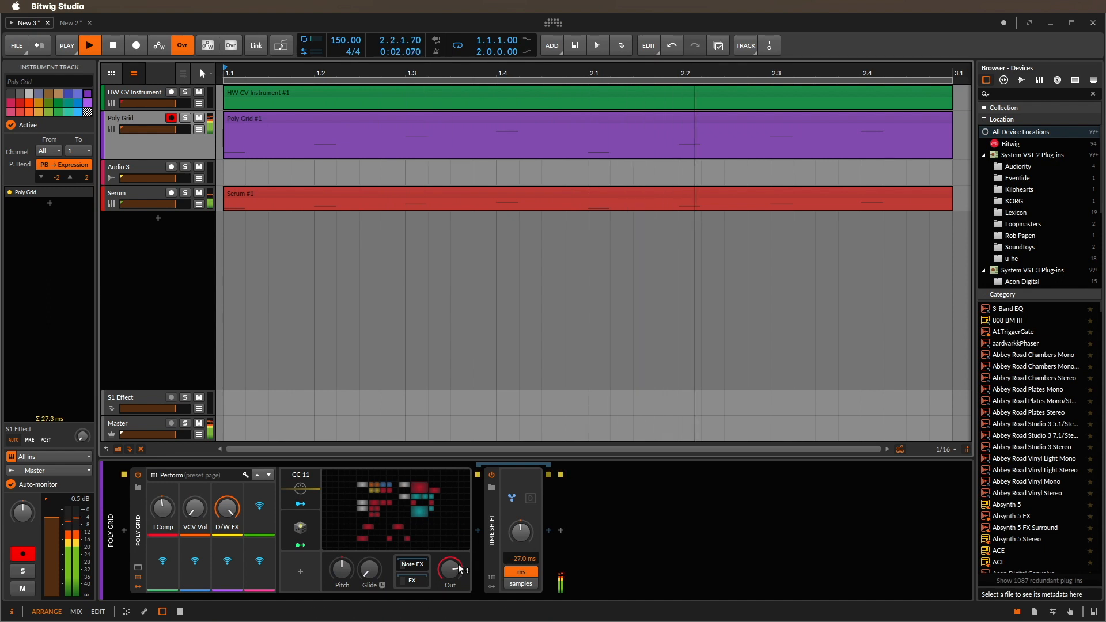
mouse_move(452, 569)
left_mouse_down()
mouse_move(451, 619)
mouse_move(452, 571)
left_mouse_up()
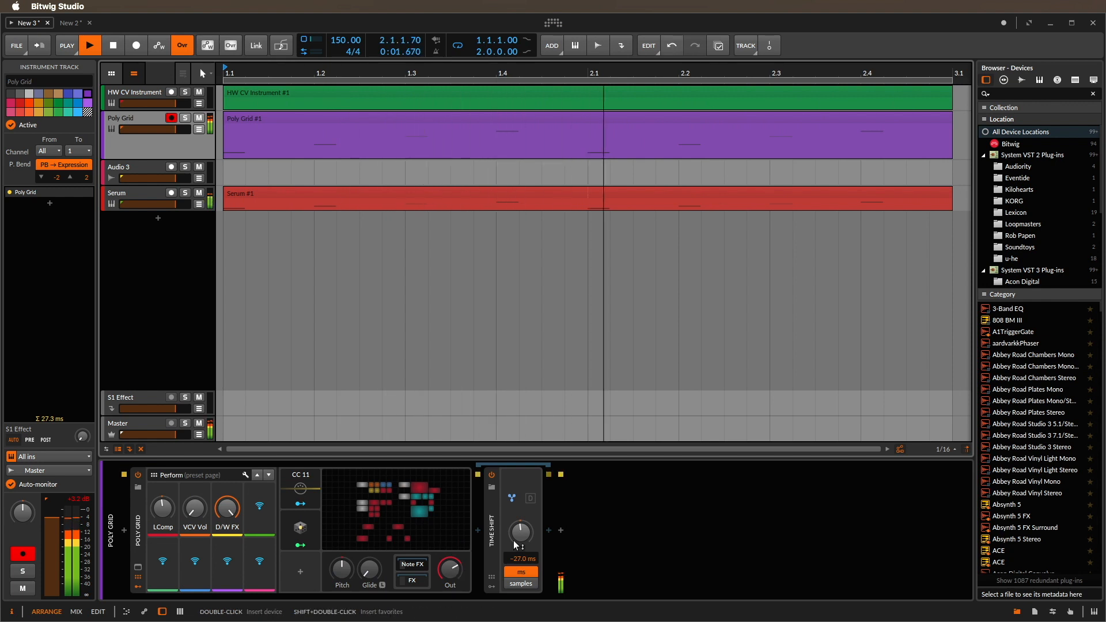
key("space")
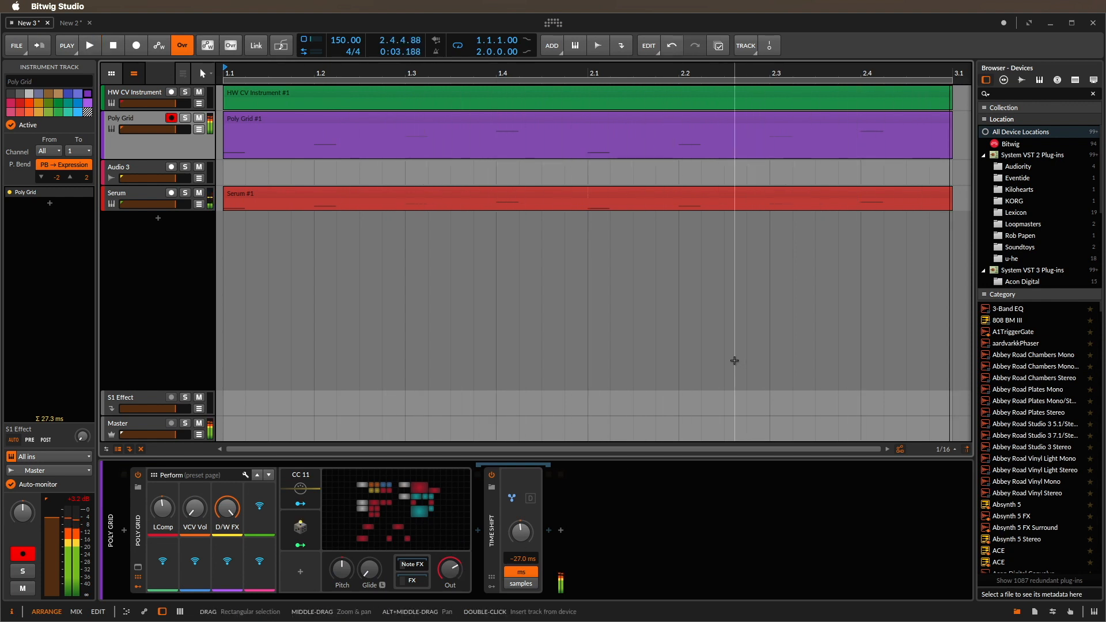
mouse_move(439, 578)
left_mouse_down()
mouse_move(439, 605)
mouse_move(449, 559)
left_mouse_up()
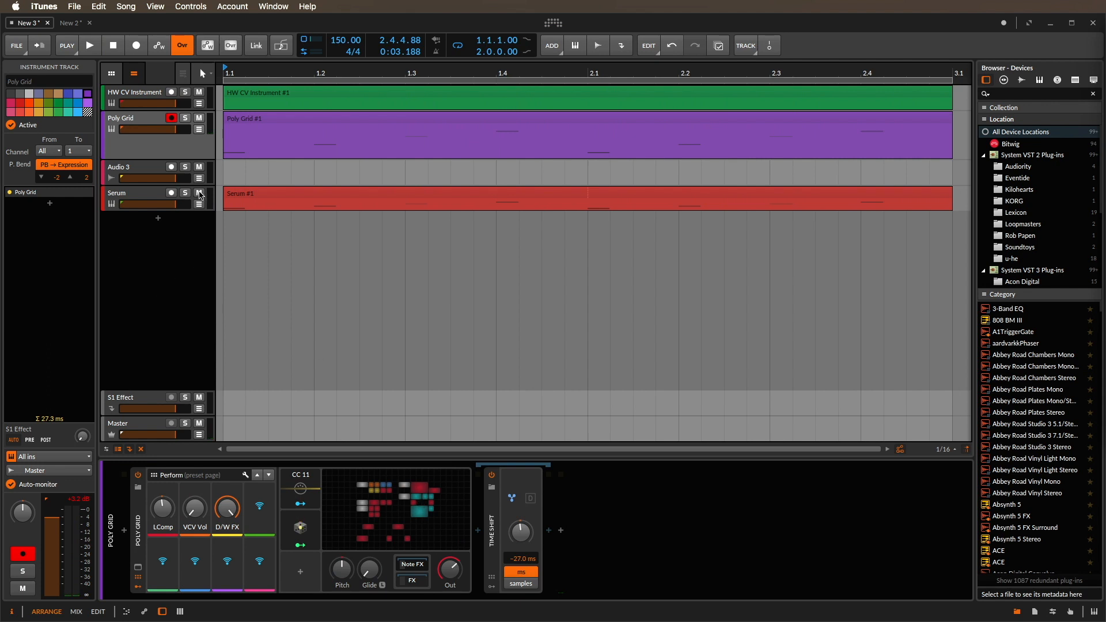
Mute the Serum track and play the project while lowering the Poly Grid's D/W FX remote control to 1.00 %.
left_click(200, 194)
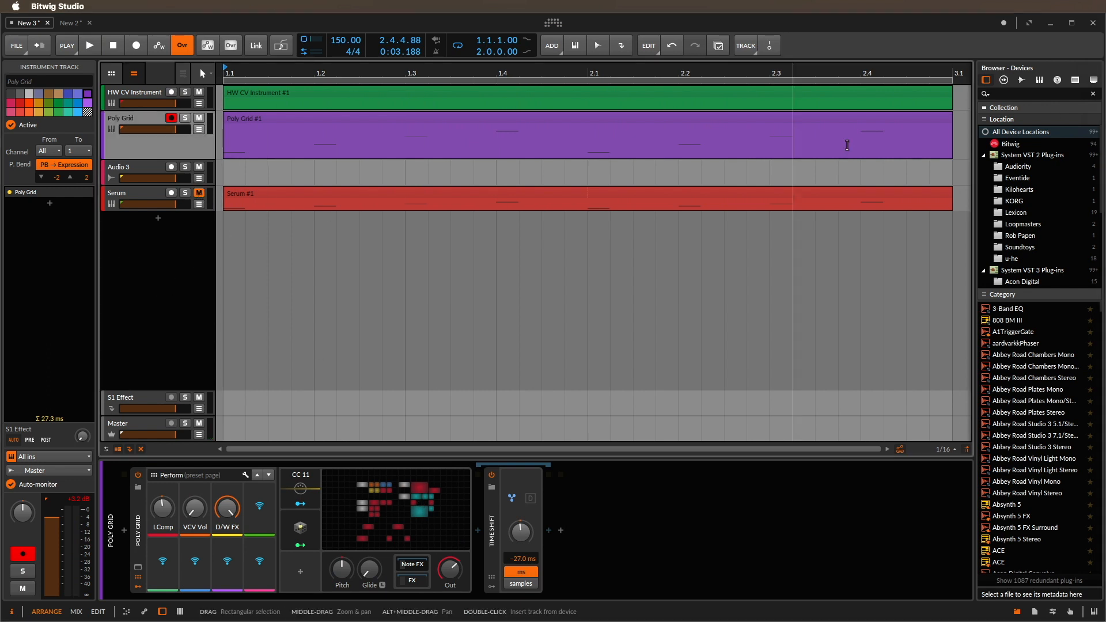
left_click(169, 314)
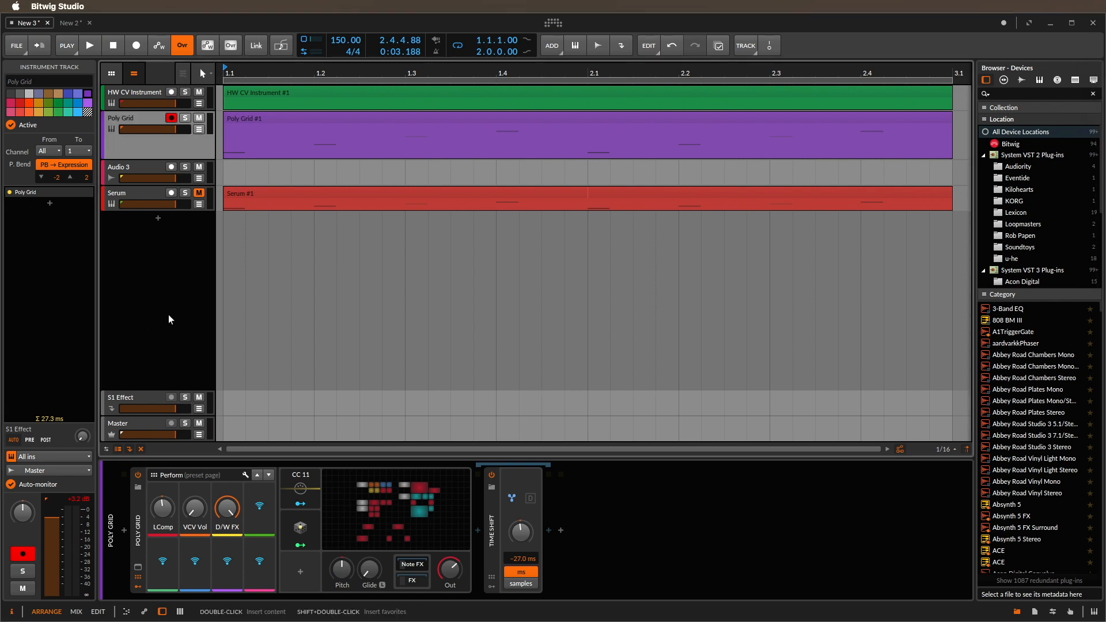
key("space")
mouse_move(227, 507)
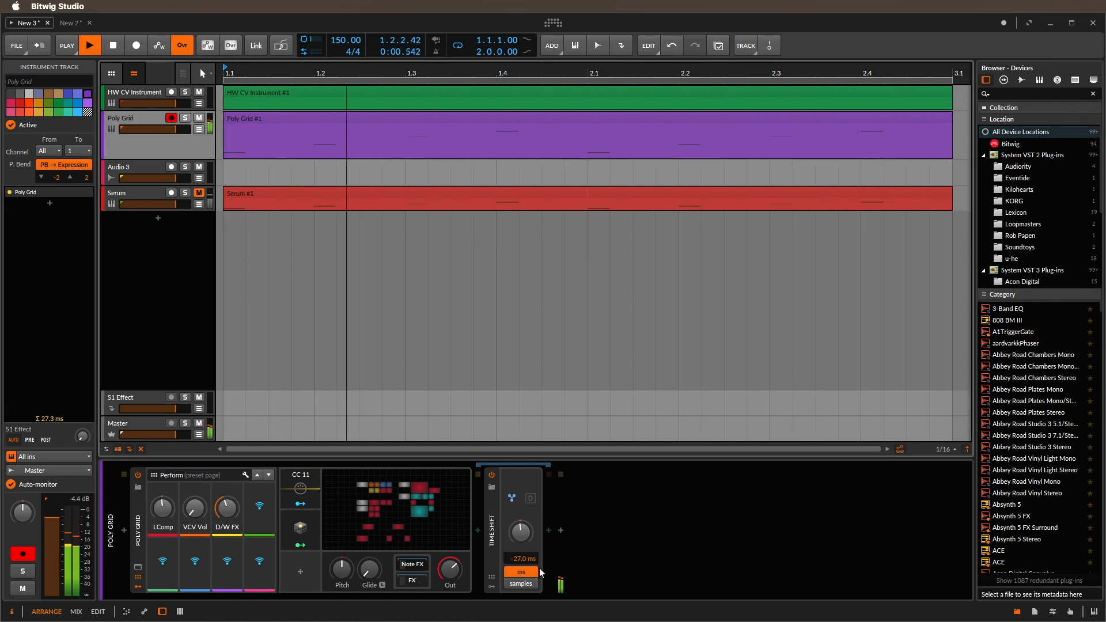
left_click_drag(227, 508, 227, 545)
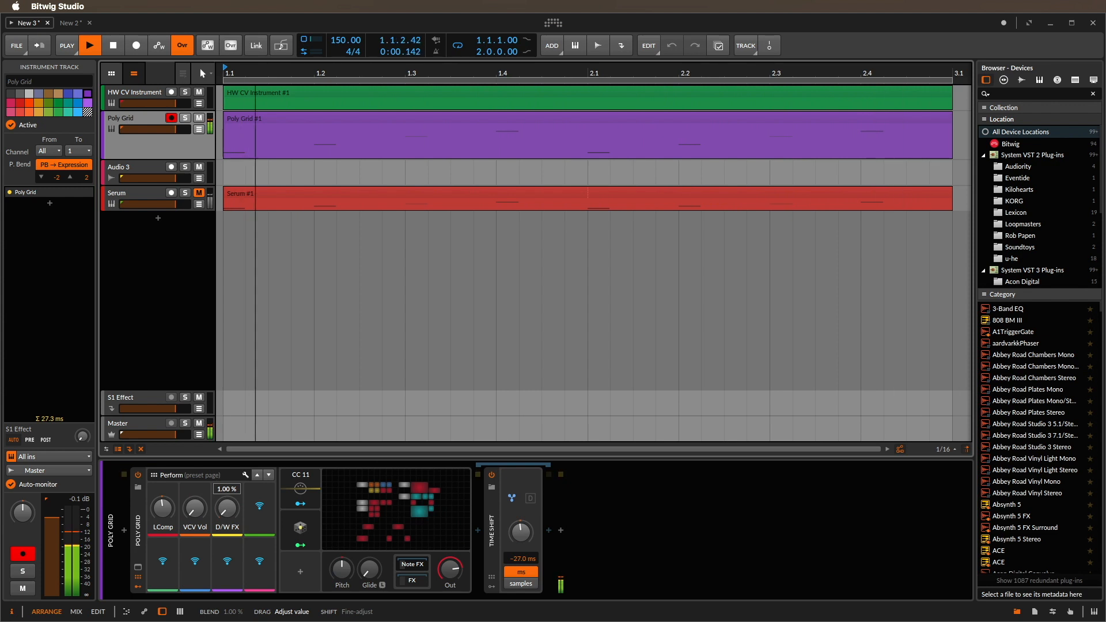
key("space")
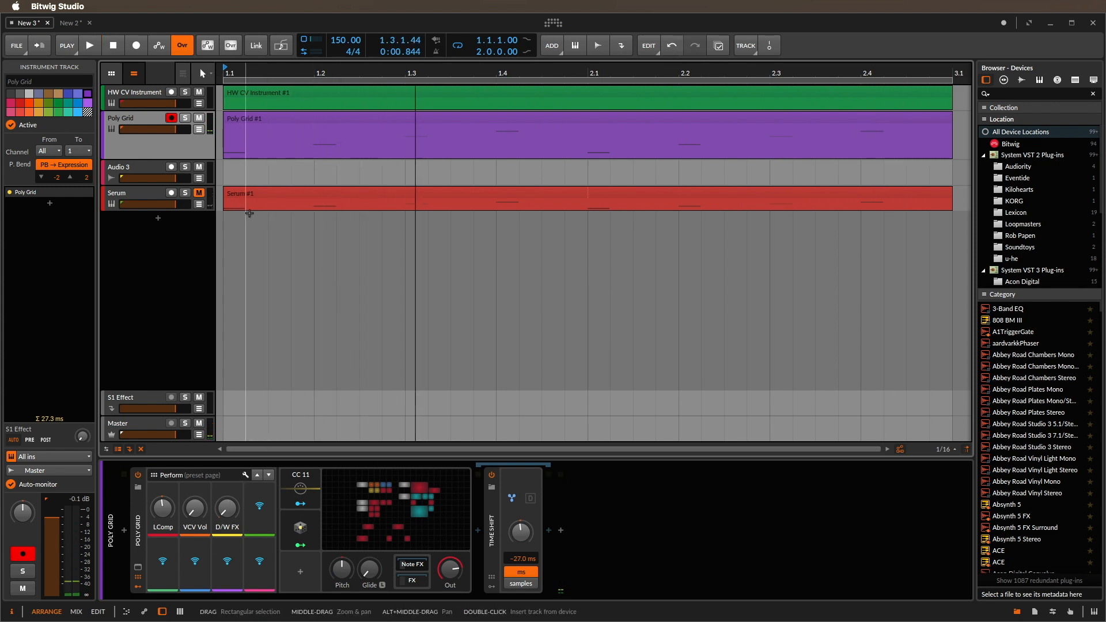
Unmute the Serum track and move the Poly Grid and Time Shift devices onto it, after the Serum device.
left_click(200, 194)
key("space")
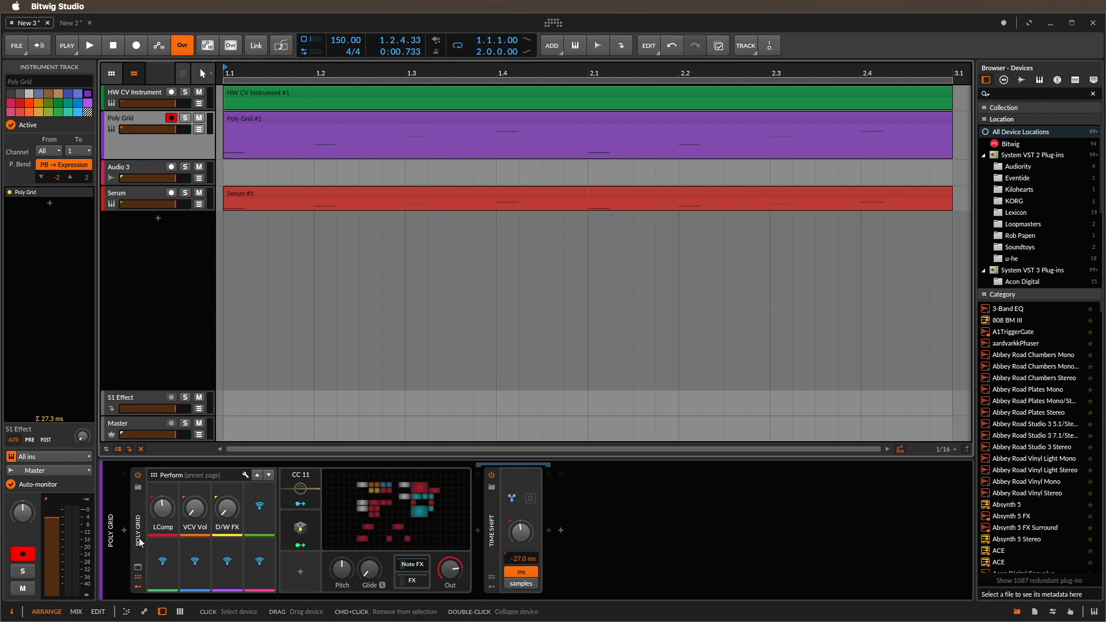
left_click(150, 183)
left_click(150, 199)
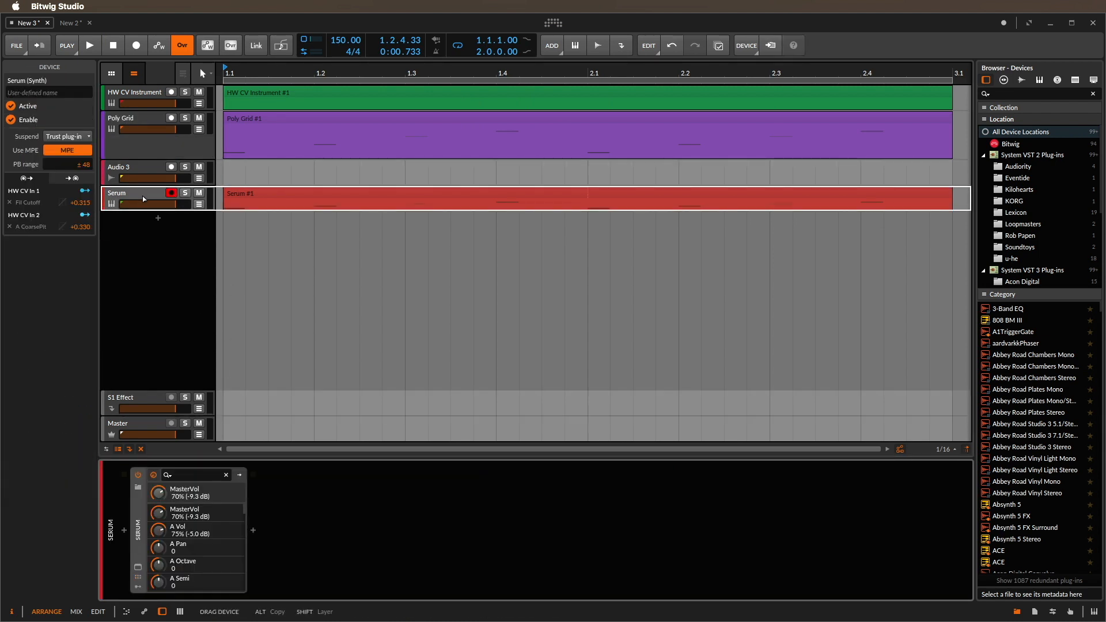
left_click_drag(266, 482, 260, 525)
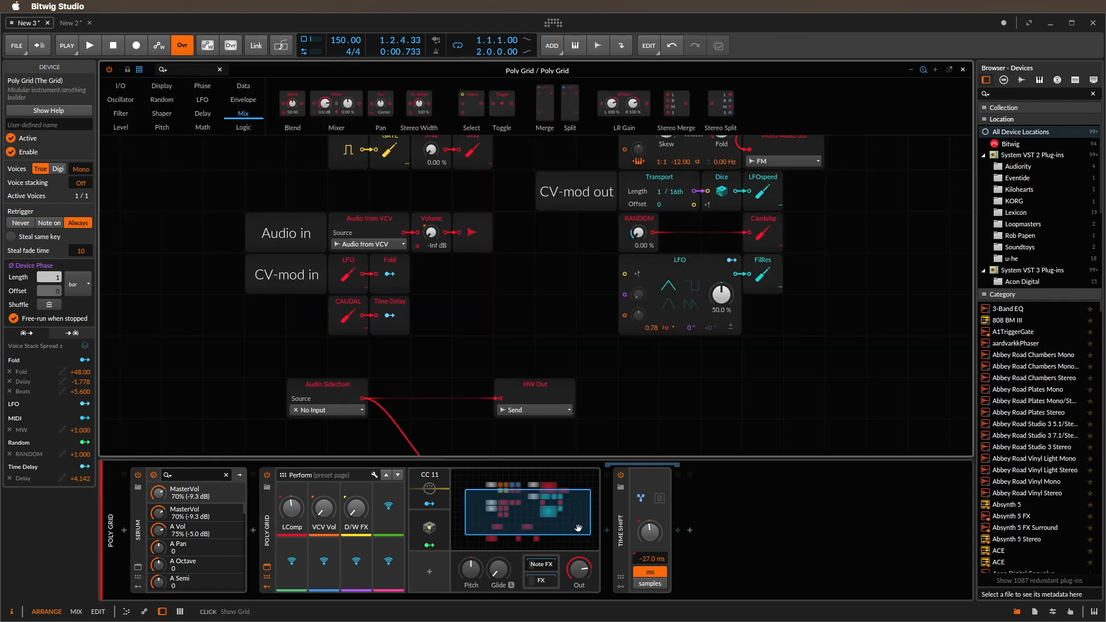
Open the Poly Grid editor and set the Audio Sidechain source to Serum Out from the Poly Grid track.
left_click(527, 509)
left_click(338, 408)
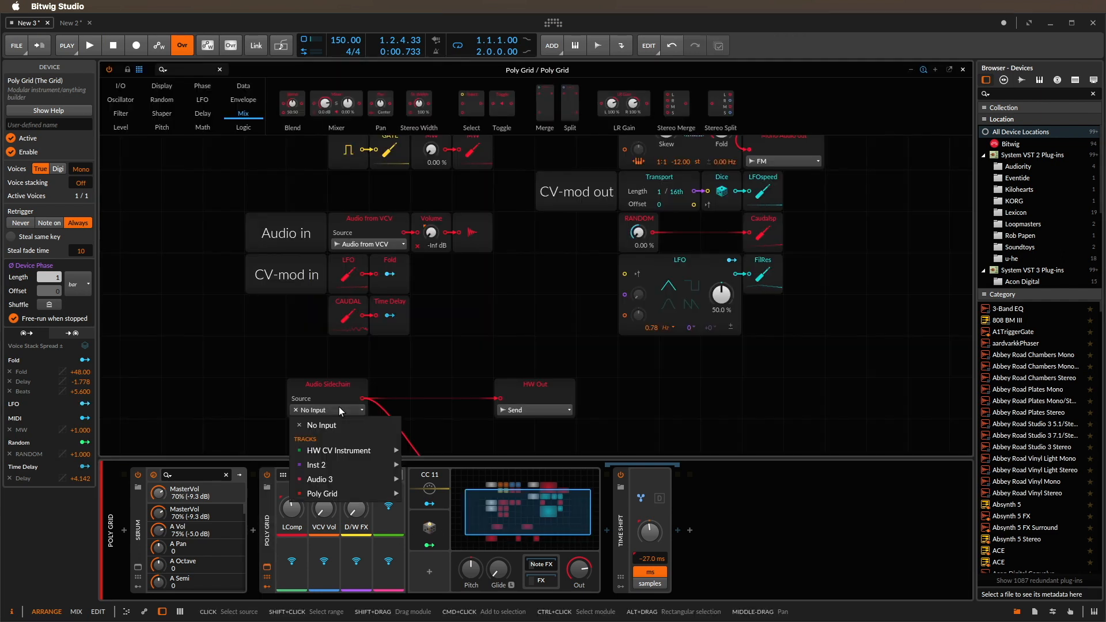
mouse_move(352, 492)
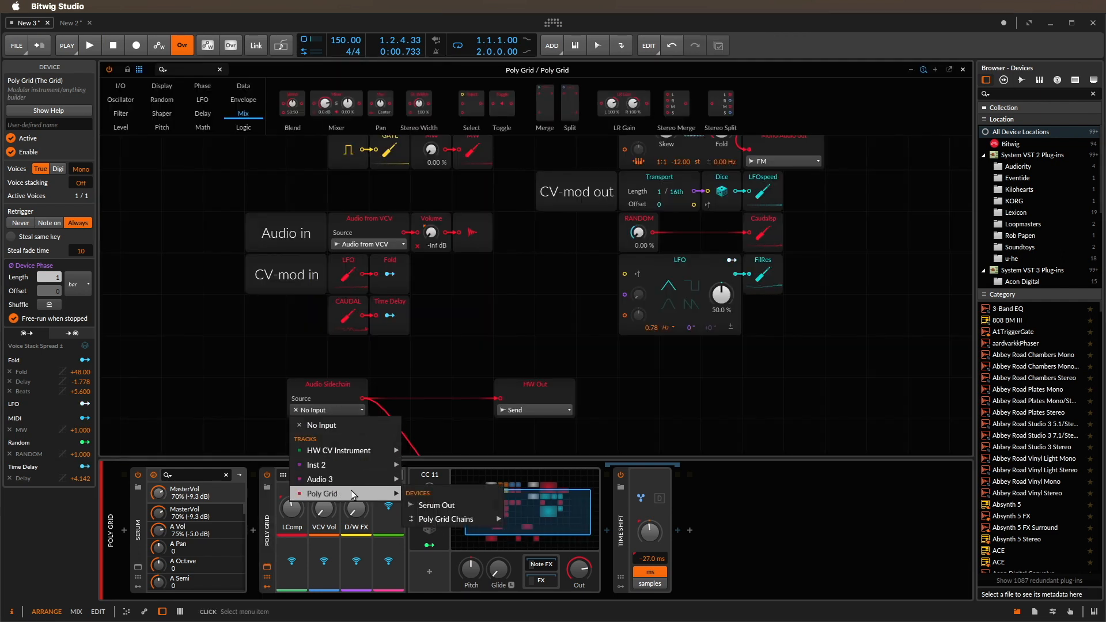
left_click(439, 504)
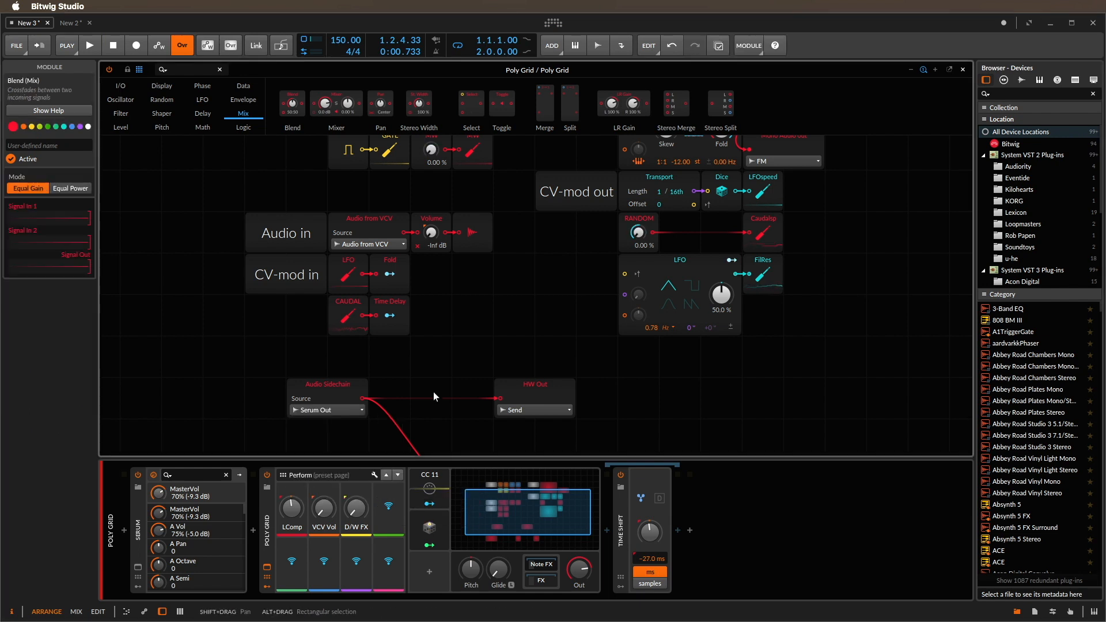
Play the project and vary the dry/wet blend to audition Serum through the send/return patch, then stop playback.
scroll(432, 391, "down", 2)
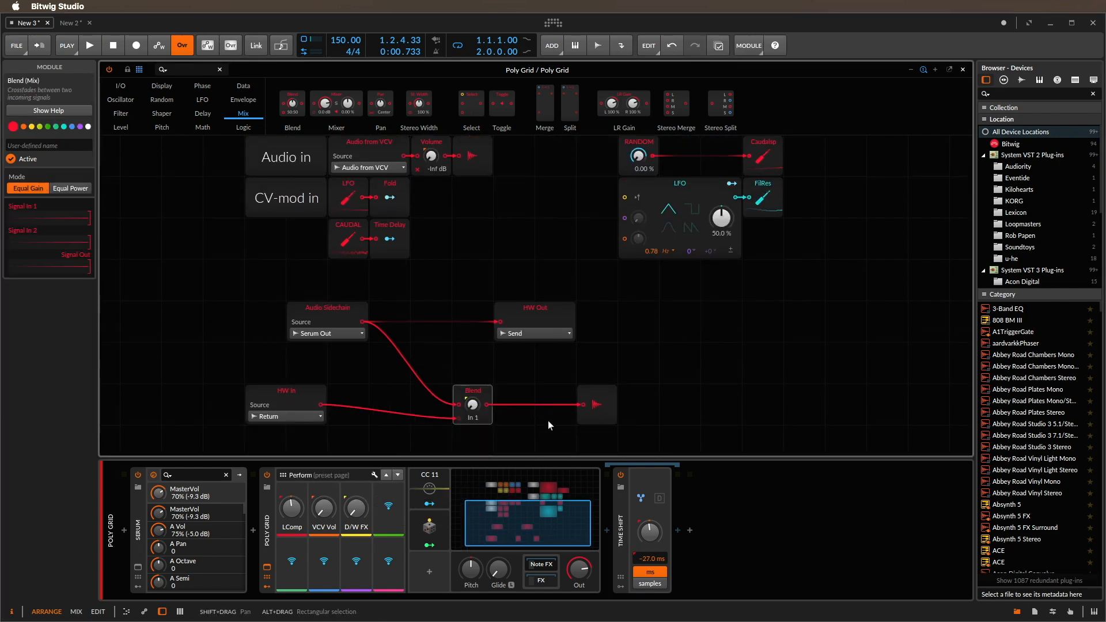
key("space")
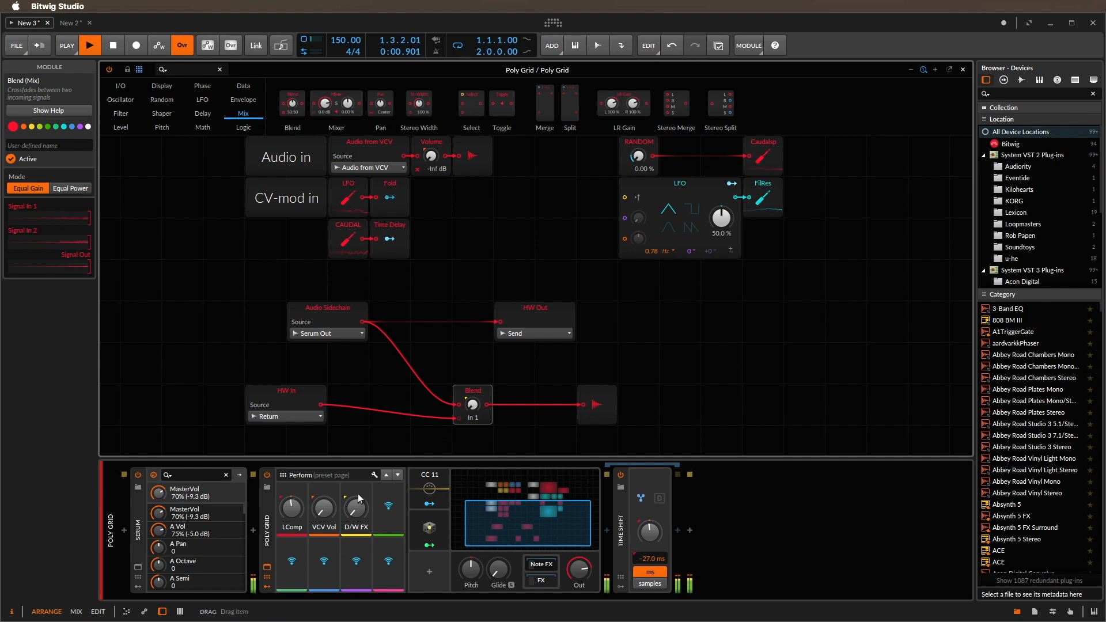
mouse_move(472, 405)
left_mouse_down()
mouse_move(472, 339)
mouse_move(472, 413)
left_mouse_up()
key("space")
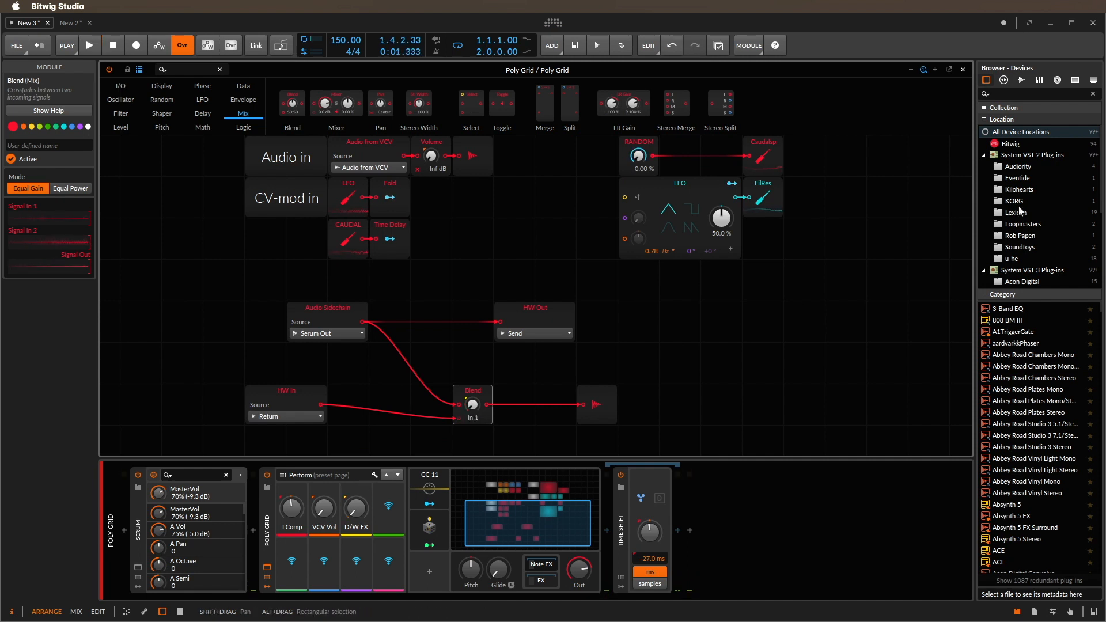
key("super+Tab")
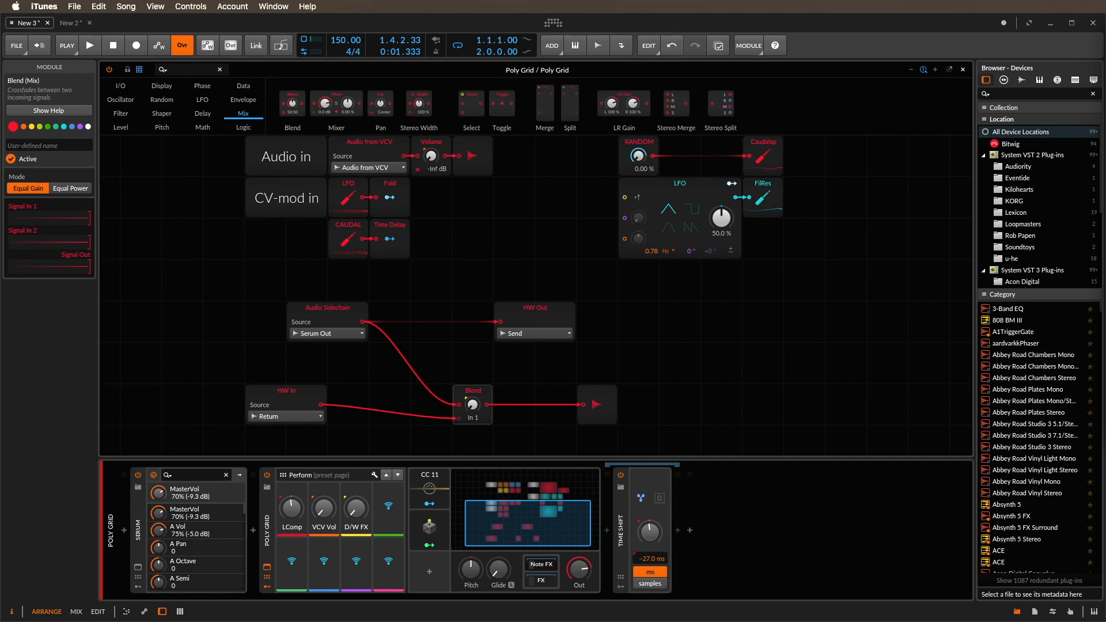